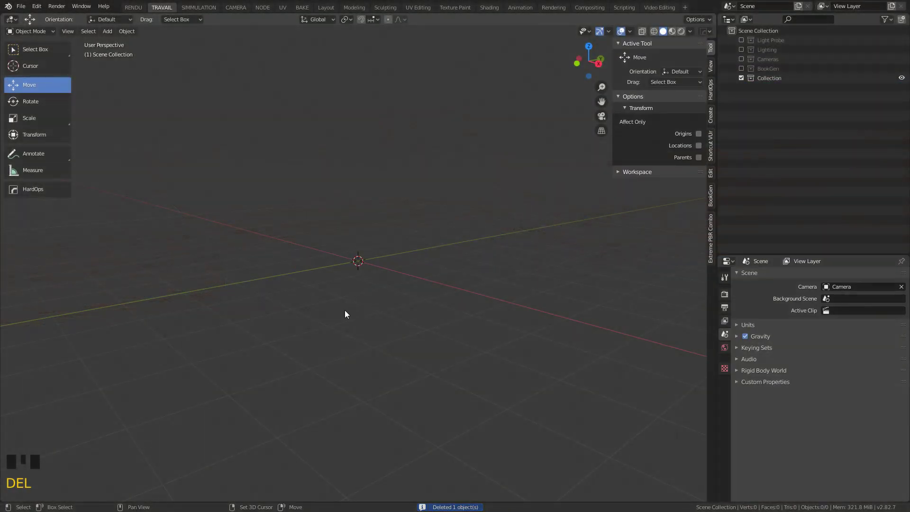
# - Add a plane, rotate it 90° about X to stand upright and make it taller
pyautogui.hotkey('shift', 'a')
pyautogui.moveTo(381, 309); pyautogui.dragTo(390, 312, button='middle')
pyautogui.press('r')
pyautogui.press('x')
pyautogui.press('9')
pyautogui.press('0')
pyautogui.press('Return')
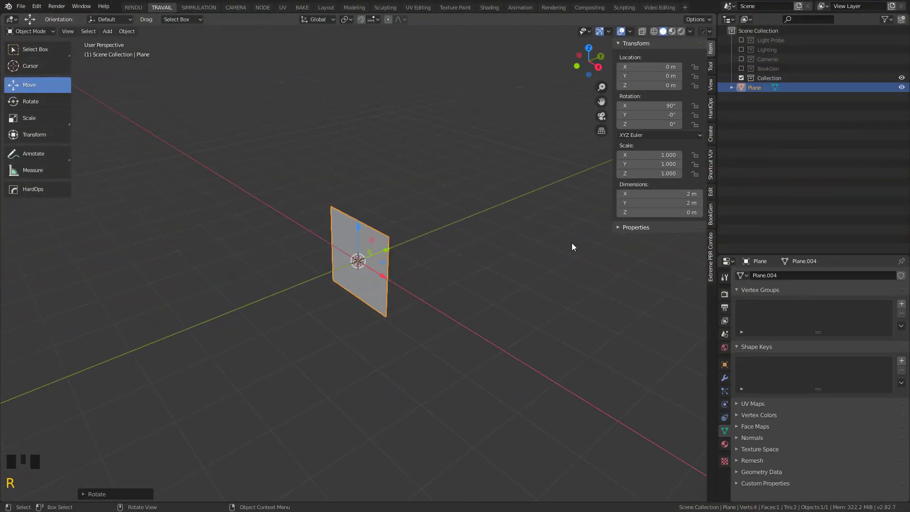
pyautogui.click(661, 245)
pyautogui.moveTo(497, 284)
pyautogui.mouseDown(button='middle')
pyautogui.moveTo(398, 306)
pyautogui.moveTo(396, 291)
pyautogui.mouseUp(button='middle')
# - Extrude the plane's right edge into a first wall piece and enable edge snapping
pyautogui.press('Tab')
pyautogui.click(72, 31)
pyautogui.click(30, 85)
pyautogui.click(402, 213)
pyautogui.press('e')
pyautogui.click(447, 315)
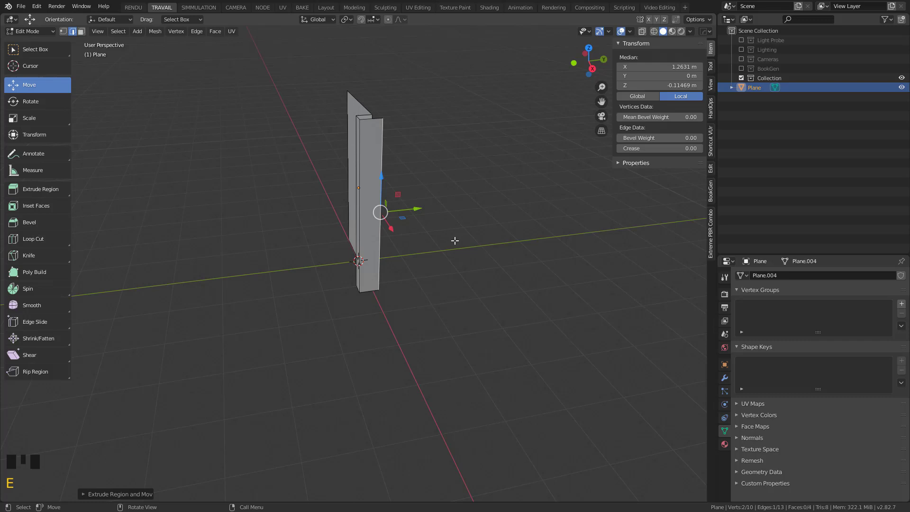
pyautogui.click(373, 19)
pyautogui.click(349, 66)
# - Extrude successive wall sections along X, forming the long wall with pillar recesses
pyautogui.keyDown('ctrl'); pyautogui.moveTo(381, 212); pyautogui.dragTo(366, 109); pyautogui.keyUp('ctrl')
pyautogui.moveTo(366, 109)
pyautogui.mouseDown(button='middle')
pyautogui.moveTo(498, 256)
pyautogui.moveTo(512, 316)
pyautogui.moveTo(670, 371)
pyautogui.moveTo(550, 351)
pyautogui.moveTo(524, 271)
pyautogui.moveTo(525, 285)
pyautogui.moveTo(479, 289)
pyautogui.moveTo(528, 335)
pyautogui.moveTo(524, 301)
pyautogui.mouseUp(button='middle')
pyautogui.press('e')
pyautogui.click(508, 258)
pyautogui.press('e')
pyautogui.click(533, 263)
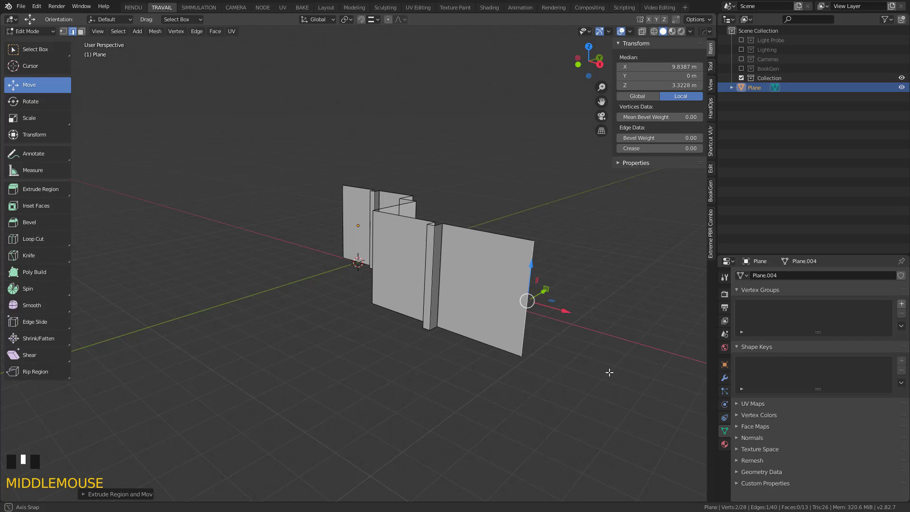
pyautogui.press('e')
pyautogui.moveTo(473, 371)
pyautogui.mouseDown(button='middle')
pyautogui.moveTo(382, 403)
pyautogui.moveTo(469, 412)
pyautogui.mouseUp(button='middle')
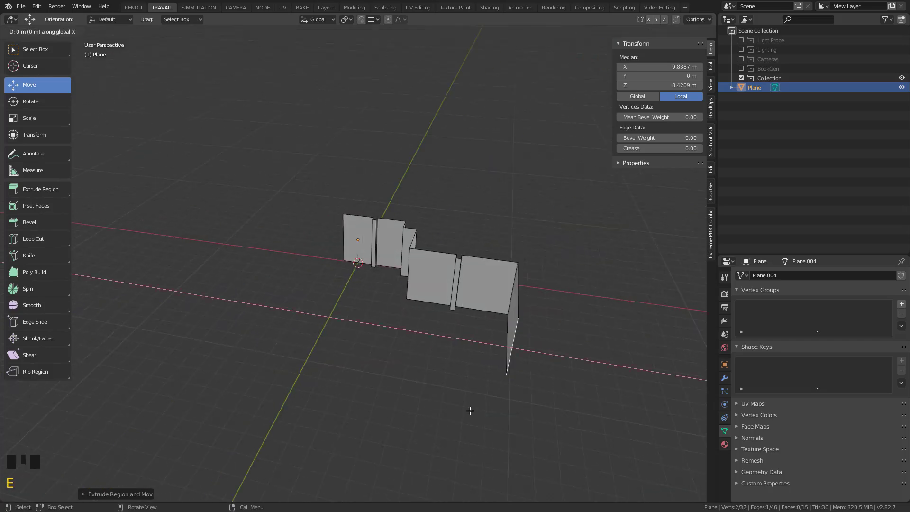
pyautogui.click(463, 371)
pyautogui.press('KP_Decimal')
pyautogui.moveTo(432, 292)
pyautogui.mouseDown(button='middle')
pyautogui.moveTo(498, 313)
pyautogui.moveTo(350, 251)
pyautogui.mouseUp(button='middle')
pyautogui.press('e')
pyautogui.click(480, 320)
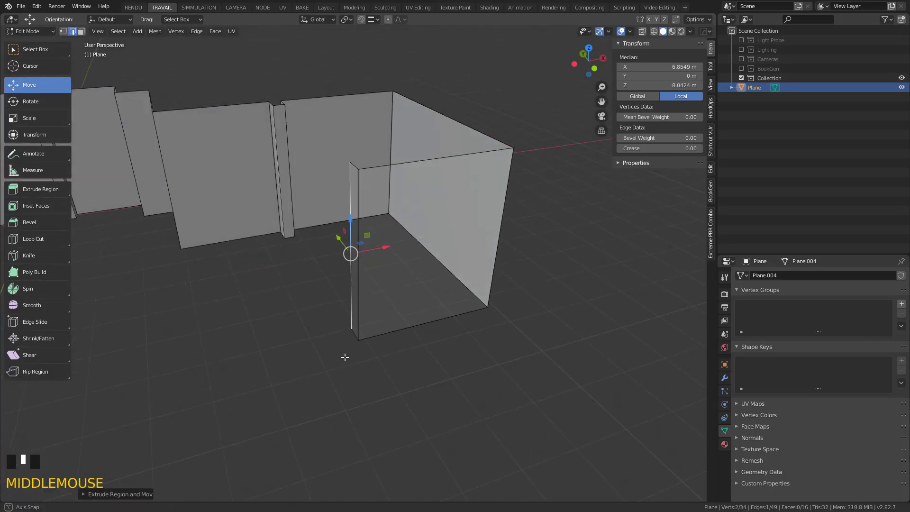
pyautogui.press('e')
pyautogui.click(327, 313)
# - Extrude the remaining wall pieces along Y and close the room outline
pyautogui.moveTo(334, 306); pyautogui.dragTo(376, 310, button='middle')
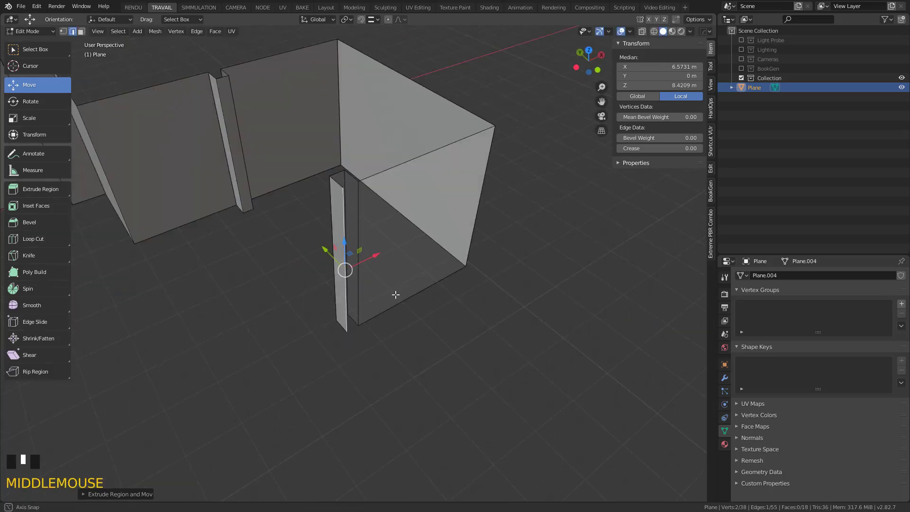
pyautogui.scroll(-2, 375, 310)
pyautogui.press('e')
pyautogui.click(122, 311)
pyautogui.moveTo(122, 311); pyautogui.dragTo(325, 325, button='middle')
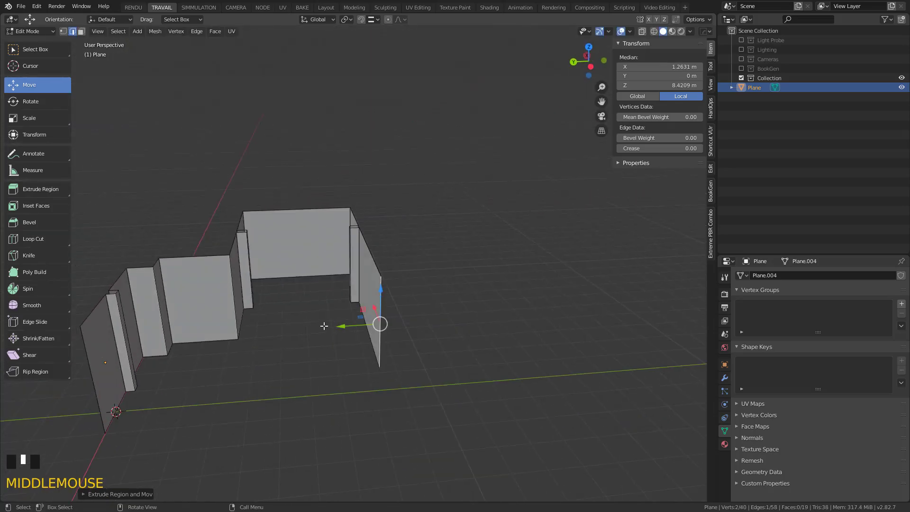
pyautogui.press('e')
pyautogui.click(347, 272)
pyautogui.moveTo(347, 272)
pyautogui.mouseDown(button='middle')
pyautogui.moveTo(342, 265)
pyautogui.moveTo(301, 332)
pyautogui.moveTo(205, 272)
pyautogui.moveTo(291, 320)
pyautogui.moveTo(264, 349)
pyautogui.mouseUp(button='middle')
pyautogui.press('e')
pyautogui.click(342, 264)
pyautogui.press('e')
pyautogui.click(342, 265)
pyautogui.press('e')
pyautogui.click(301, 327)
pyautogui.press('Tab')
pyautogui.scroll(3, 326, 307)
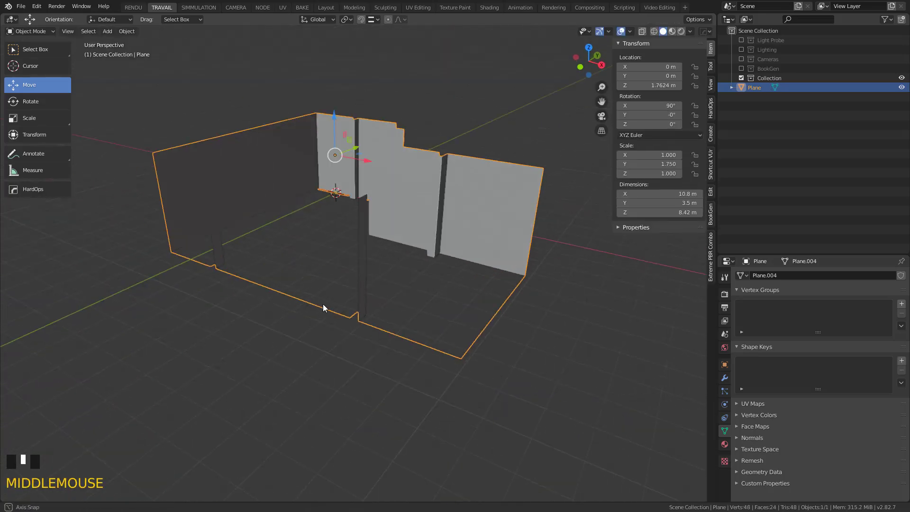
# - Add a cube, raise it along Z and set its height to 2.5 m as a window cutter
pyautogui.moveTo(325, 307)
pyautogui.mouseDown(button='middle')
pyautogui.moveTo(319, 277)
pyautogui.moveTo(484, 266)
pyautogui.moveTo(573, 329)
pyautogui.moveTo(423, 348)
pyautogui.moveTo(491, 364)
pyautogui.moveTo(309, 219)
pyautogui.moveTo(346, 213)
pyautogui.mouseUp(button='middle')
pyautogui.hotkey('shift', 'a')
pyautogui.click(346, 230)
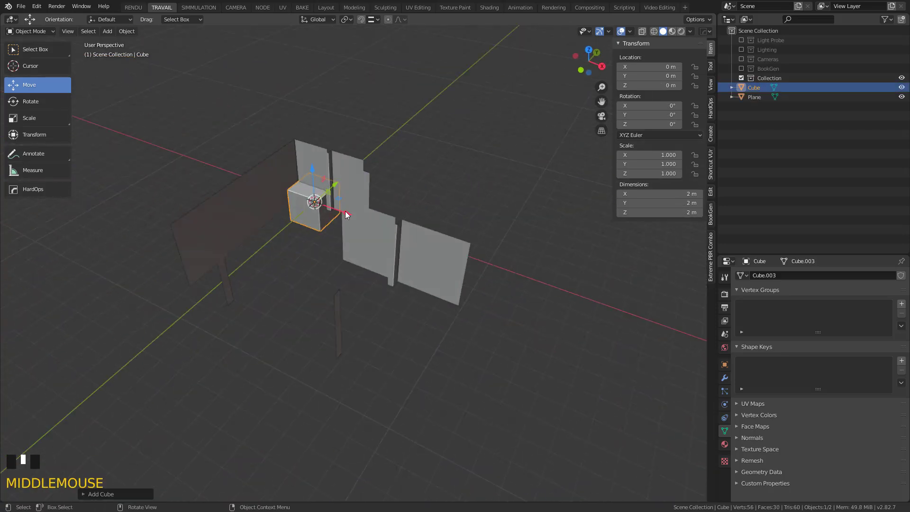
pyautogui.moveTo(298, 171); pyautogui.dragTo(295, 154)
pyautogui.click(295, 154)
pyautogui.moveTo(295, 154); pyautogui.dragTo(171, 220, button='middle')
pyautogui.press('KP_Decimal')
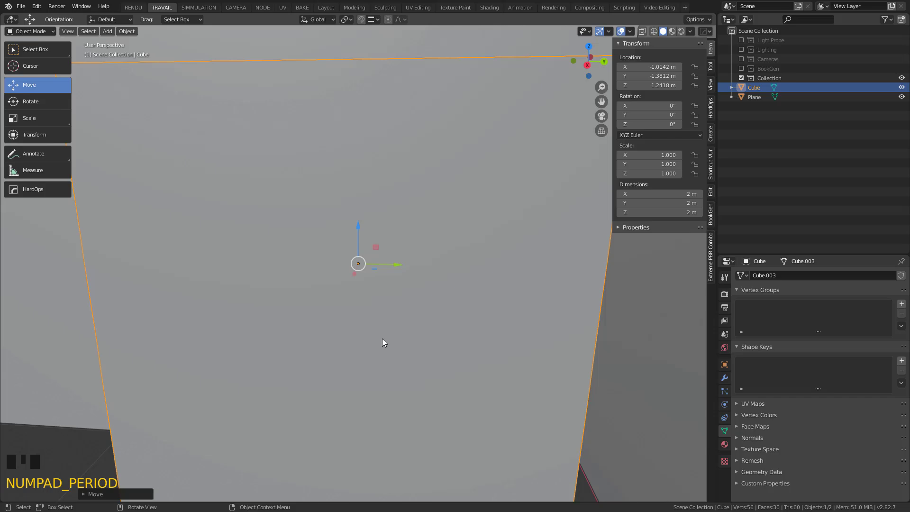
pyautogui.scroll(-2, 382, 338)
pyautogui.moveTo(400, 337); pyautogui.dragTo(441, 313, button='middle')
pyautogui.write('.5')
pyautogui.press('Return')
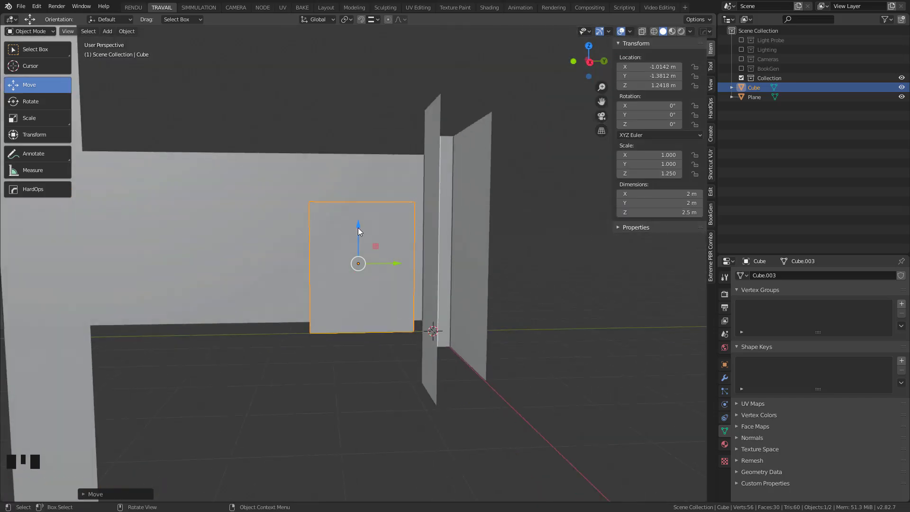
pyautogui.moveTo(358, 227); pyautogui.dragTo(357, 207)
pyautogui.moveTo(381, 280); pyautogui.dragTo(493, 295, button='middle')
pyautogui.press('KP_3')
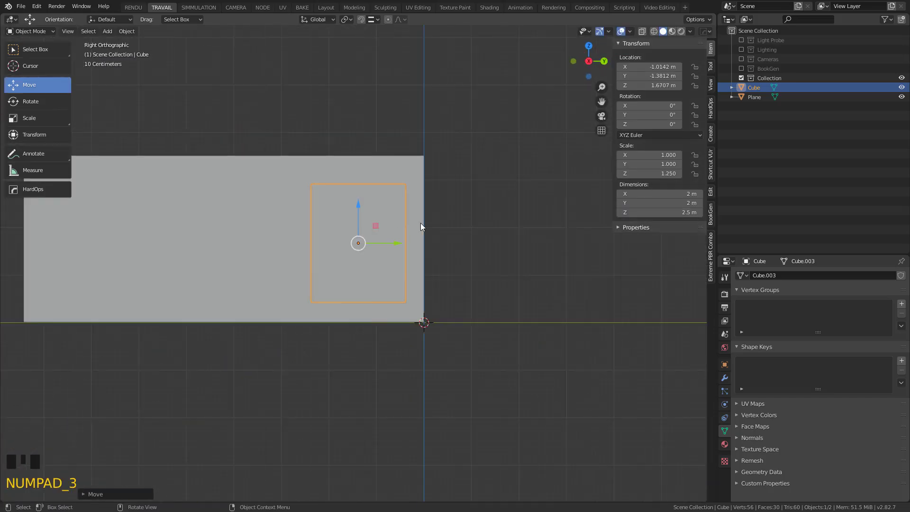
# - Array the cube into three window blocks spaced along the wall, apply the array and scale
pyautogui.click(725, 378)
pyautogui.click(769, 275)
pyautogui.click(703, 286)
pyautogui.moveTo(863, 360); pyautogui.dragTo(839, 360)
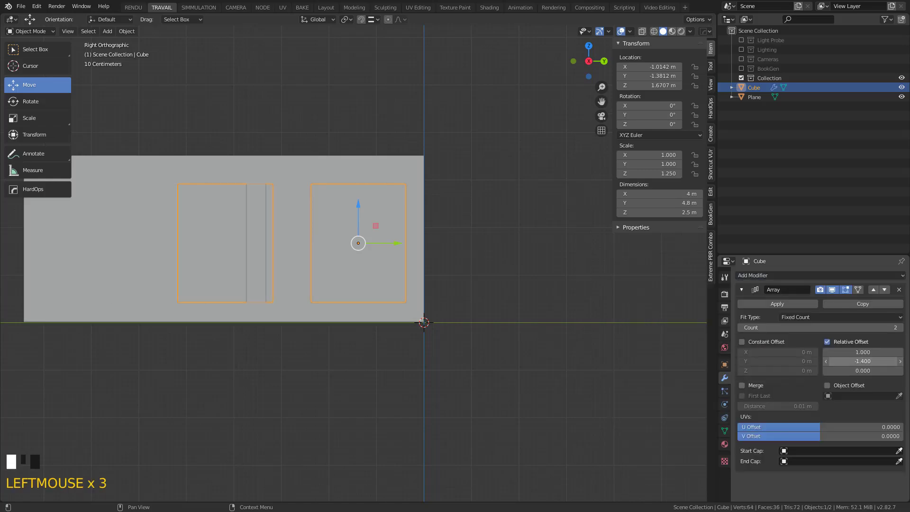
pyautogui.moveTo(387, 242); pyautogui.dragTo(378, 242)
pyautogui.moveTo(301, 306)
pyautogui.mouseDown(button='middle')
pyautogui.moveTo(342, 344)
pyautogui.moveTo(384, 299)
pyautogui.mouseUp(button='middle')
pyautogui.moveTo(399, 242); pyautogui.dragTo(415, 256)
pyautogui.moveTo(412, 259); pyautogui.dragTo(410, 318, button='middle')
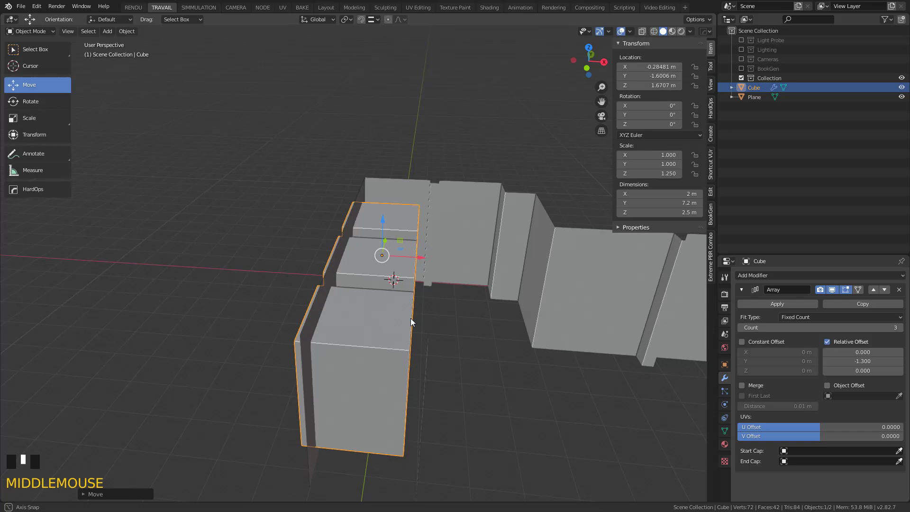
pyautogui.click(792, 306)
pyautogui.moveTo(398, 206); pyautogui.dragTo(347, 169, button='middle')
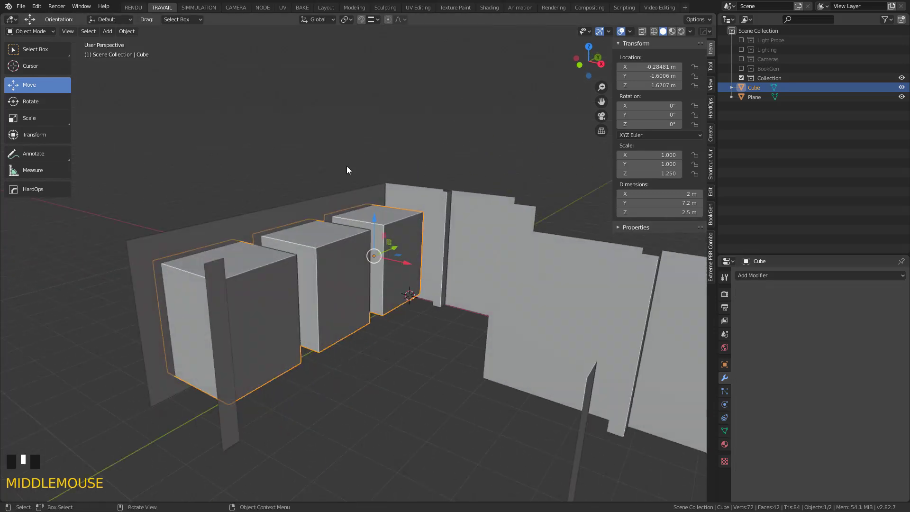
pyautogui.click(124, 31)
pyautogui.click(214, 100)
pyautogui.hotkey('ctrl', '2')
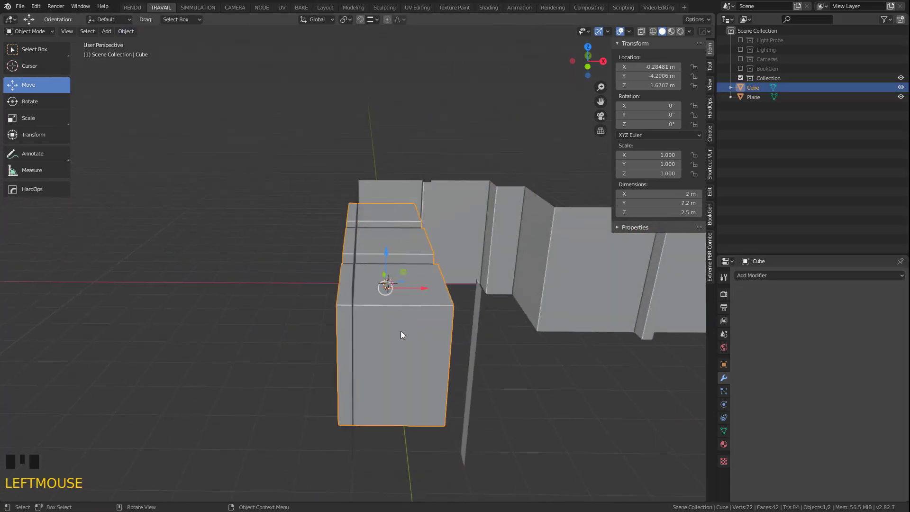
# - Boolean the cube blocks out of the wall, apply it and hide the cutter
pyautogui.moveTo(401, 335); pyautogui.dragTo(425, 345, button='middle')
pyautogui.click(425, 344)
pyautogui.click(497, 235)
pyautogui.click(818, 275)
pyautogui.click(722, 321)
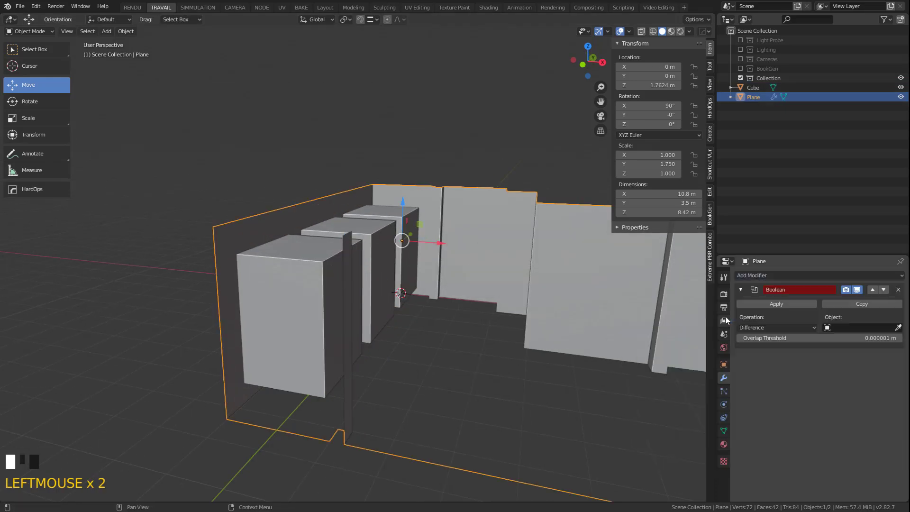
pyautogui.click(860, 327)
pyautogui.click(835, 344)
pyautogui.moveTo(321, 270); pyautogui.dragTo(350, 282, button='middle')
pyautogui.click(775, 327)
pyautogui.click(768, 358)
pyautogui.moveTo(427, 313); pyautogui.dragTo(450, 330, button='middle')
pyautogui.click(752, 87)
pyautogui.click(900, 87)
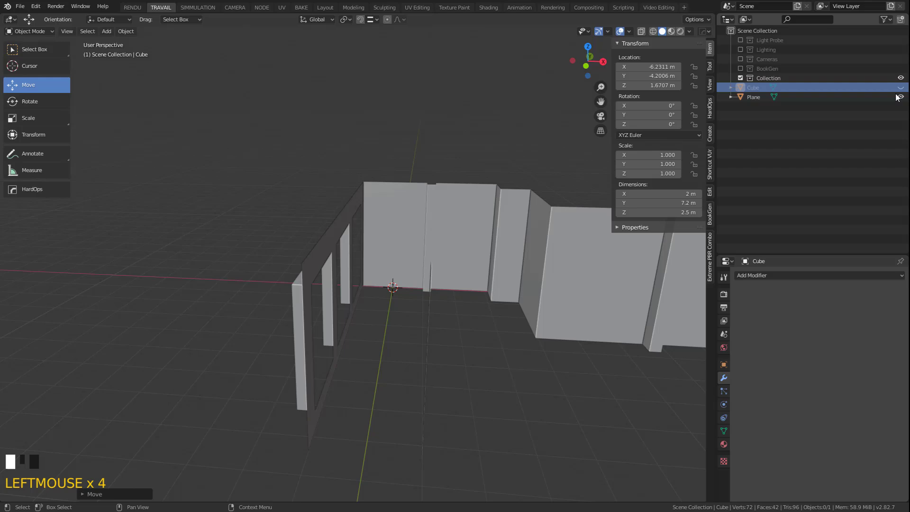
# - Delete the three leftover panel faces and fix normals on the window opening loops
pyautogui.moveTo(427, 288); pyautogui.dragTo(445, 301, button='middle')
pyautogui.click(456, 332)
pyautogui.press('Tab')
pyautogui.click(355, 245)
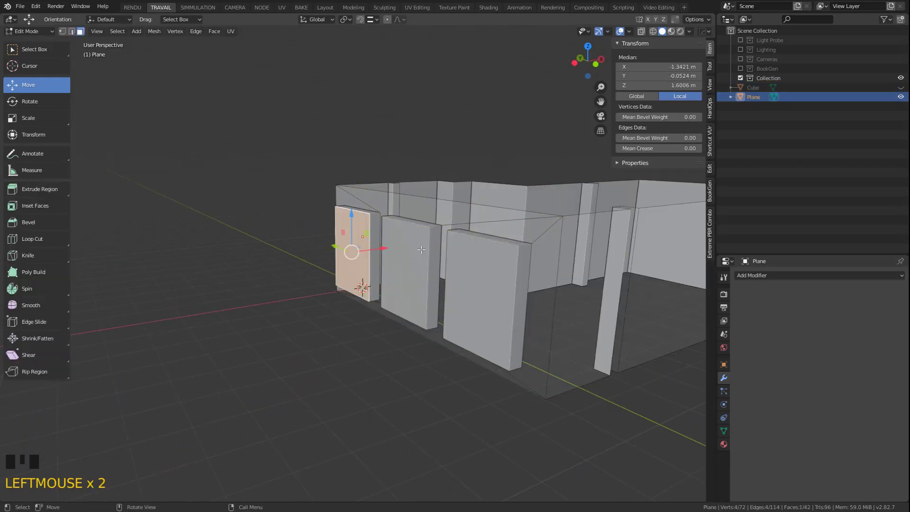
pyautogui.keyDown('shift'); pyautogui.click(409, 273); pyautogui.keyUp('shift')
pyautogui.keyDown('shift'); pyautogui.click(486, 298); pyautogui.keyUp('shift')
pyautogui.press('x')
pyautogui.click(360, 401)
pyautogui.moveTo(360, 401)
pyautogui.mouseDown(button='middle')
pyautogui.moveTo(420, 277)
pyautogui.moveTo(426, 298)
pyautogui.mouseUp(button='middle')
pyautogui.keyDown('alt'); pyautogui.click(423, 274); pyautogui.keyUp('alt')
pyautogui.keyDown('alt'); pyautogui.keyDown('shift'); pyautogui.click(399, 248); pyautogui.keyUp('shift'); pyautogui.keyUp('alt')
pyautogui.keyDown('alt'); pyautogui.keyDown('shift'); pyautogui.click(369, 241); pyautogui.keyUp('shift'); pyautogui.keyUp('alt')
pyautogui.scroll(2, 427, 298)
pyautogui.click(154, 30)
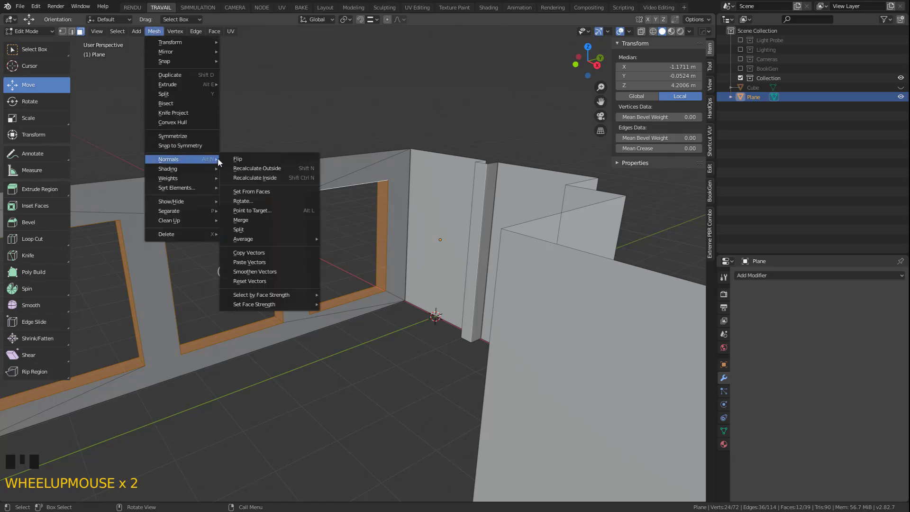
pyautogui.moveTo(217, 162); pyautogui.dragTo(325, 281, button='middle')
pyautogui.press('Tab')
# - Apply the wall's transforms and reset its origin before editing
pyautogui.hotkey('shift', 'ctrl', 'a')
pyautogui.hotkey('shift', 'ctrl', 'o')
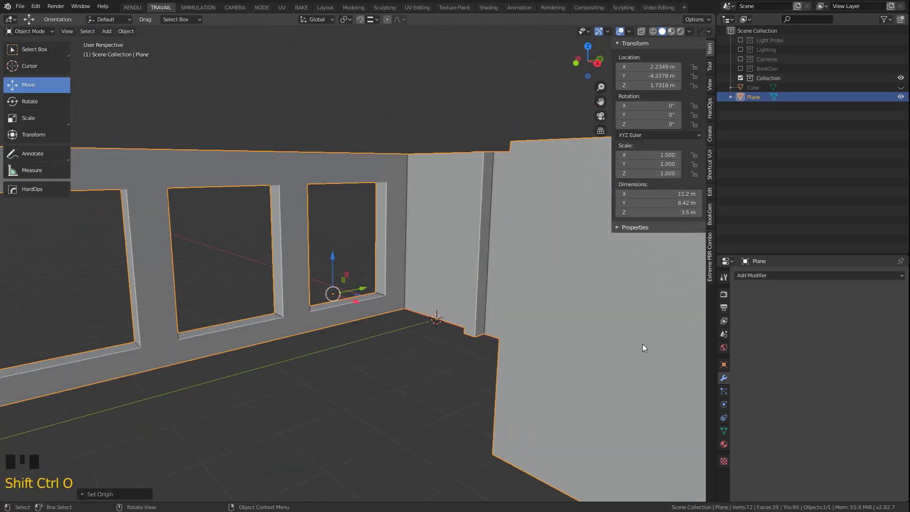
pyautogui.moveTo(525, 341); pyautogui.dragTo(536, 345, button='middle')
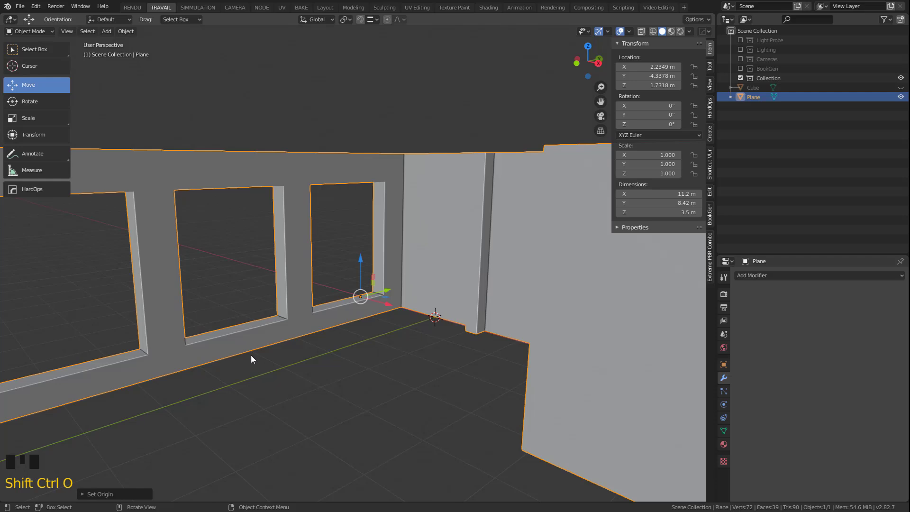
pyautogui.press('Tab')
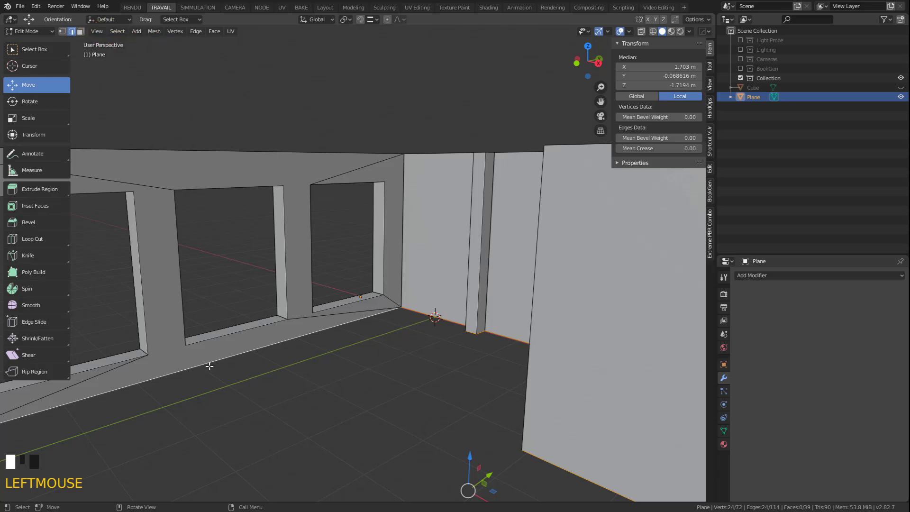
pyautogui.press('a')
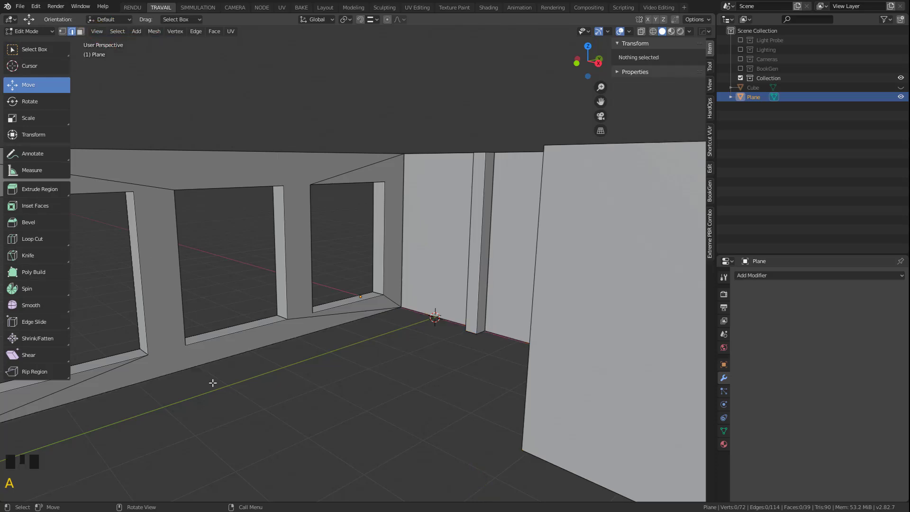
# - Fill the base edge loop with a floor face and separate it into its own object
pyautogui.keyDown('alt'); pyautogui.click(217, 361); pyautogui.keyUp('alt')
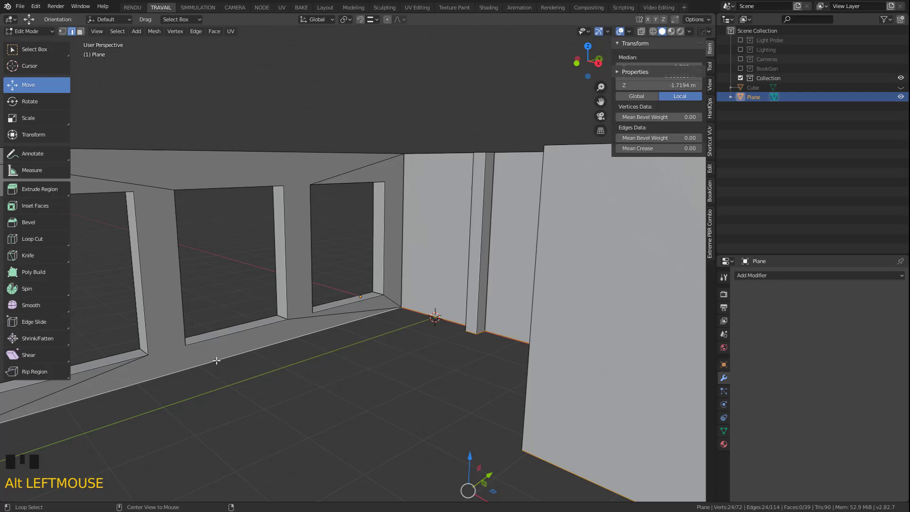
pyautogui.moveTo(264, 386)
pyautogui.mouseDown(button='middle')
pyautogui.moveTo(275, 380)
pyautogui.moveTo(264, 385)
pyautogui.moveTo(270, 391)
pyautogui.mouseUp(button='middle')
pyautogui.press('f')
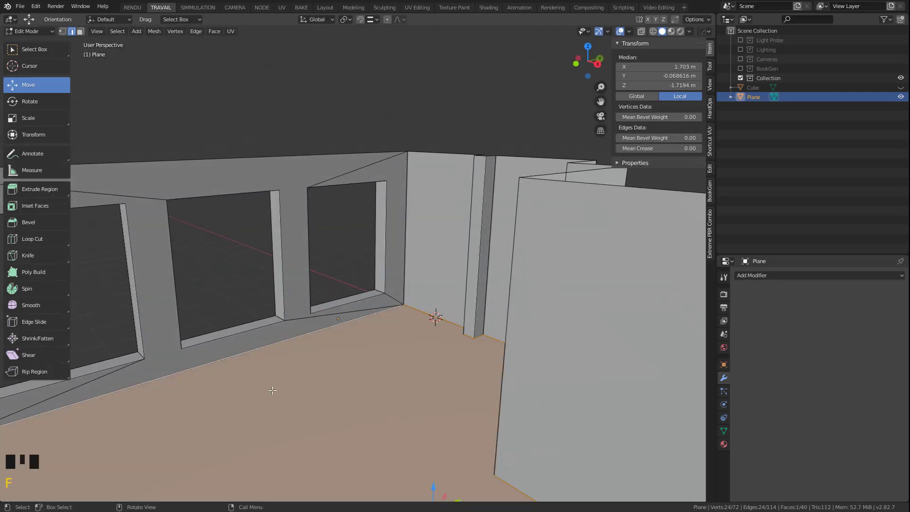
pyautogui.press('p')
pyautogui.click(304, 387)
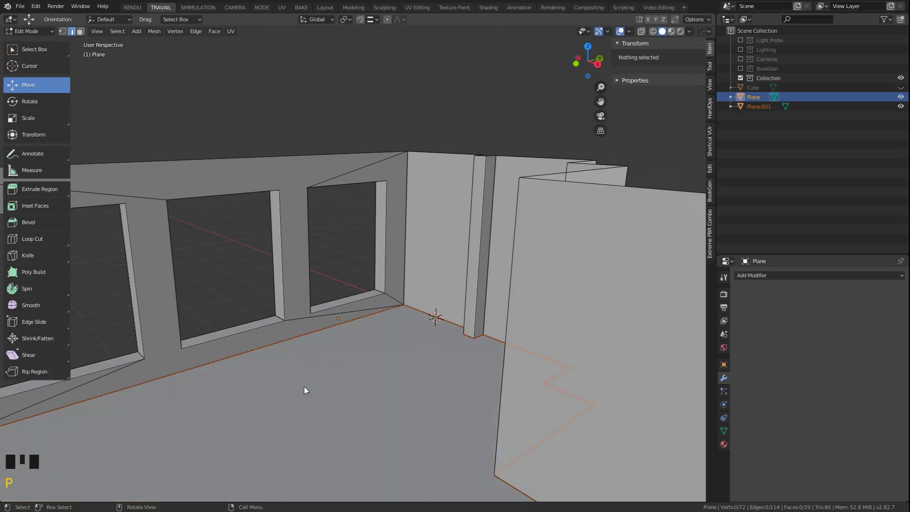
# - Move the floor object's origin to its own geometry
pyautogui.press('Tab')
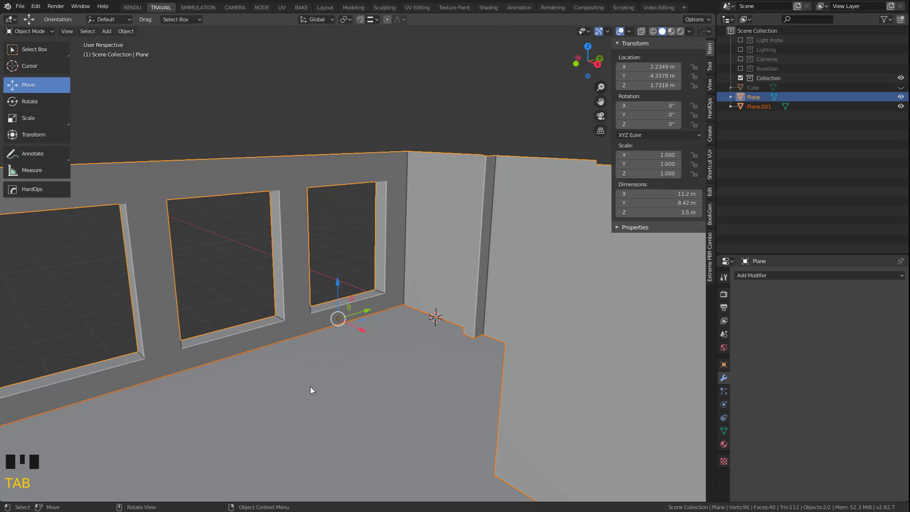
pyautogui.click(311, 386)
pyautogui.hotkey('ctrl', 'shift', 'o')
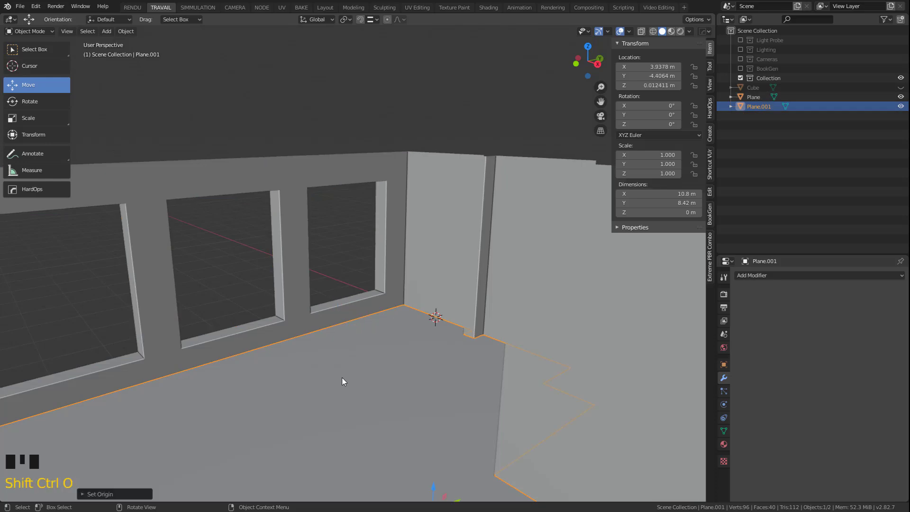
pyautogui.moveTo(335, 387); pyautogui.dragTo(331, 381, button='middle')
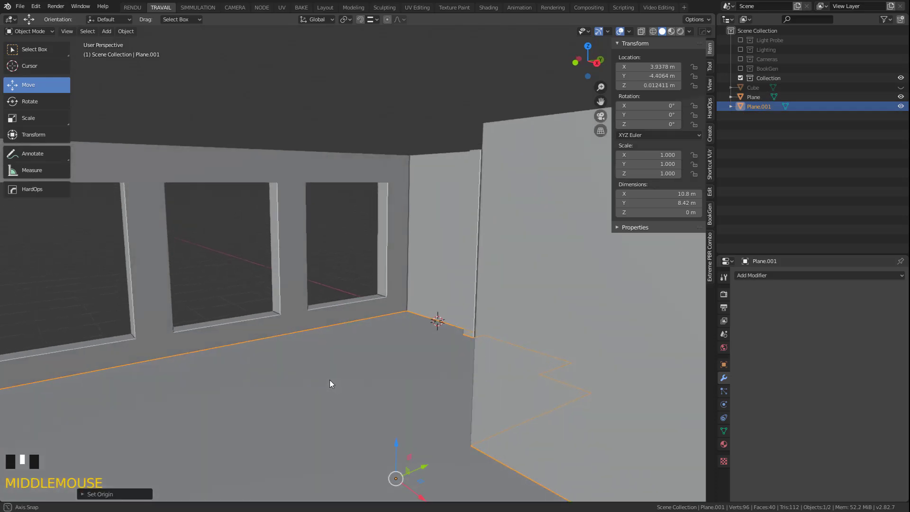
# - Fill the wall-top edge loop with a ceiling face and separate it into its own object
pyautogui.click(284, 174)
pyautogui.press('Tab')
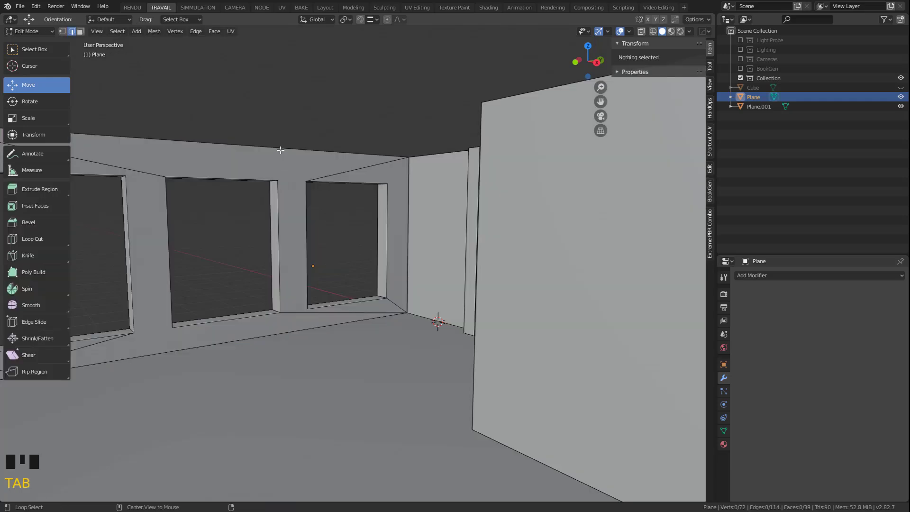
pyautogui.keyDown('alt'); pyautogui.click(281, 147); pyautogui.keyUp('alt')
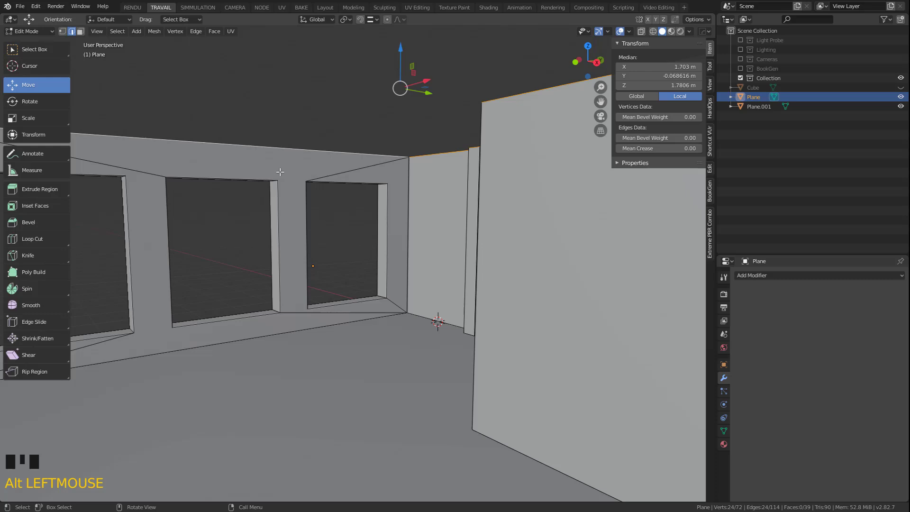
pyautogui.press('f')
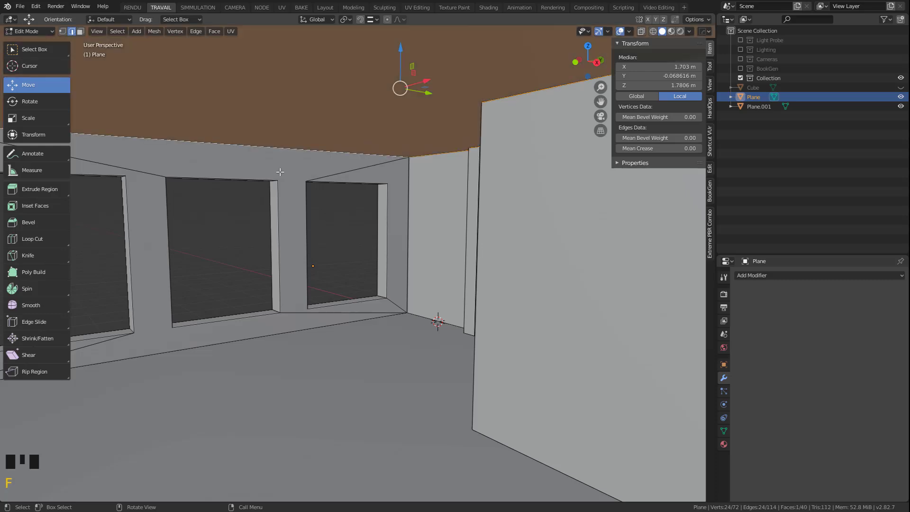
pyautogui.press('p')
pyautogui.click(292, 195)
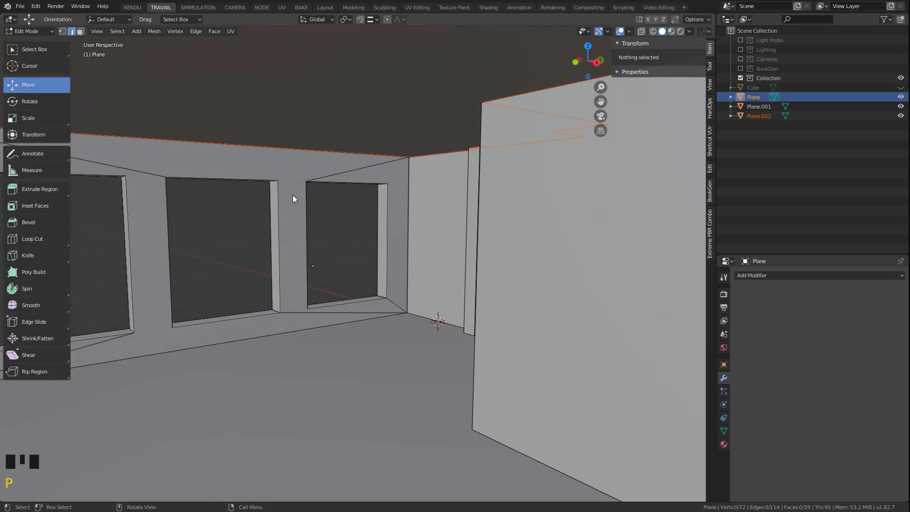
# - Make the new ceiling object Plane.002 active and enter its mesh for editing
pyautogui.press('Tab')
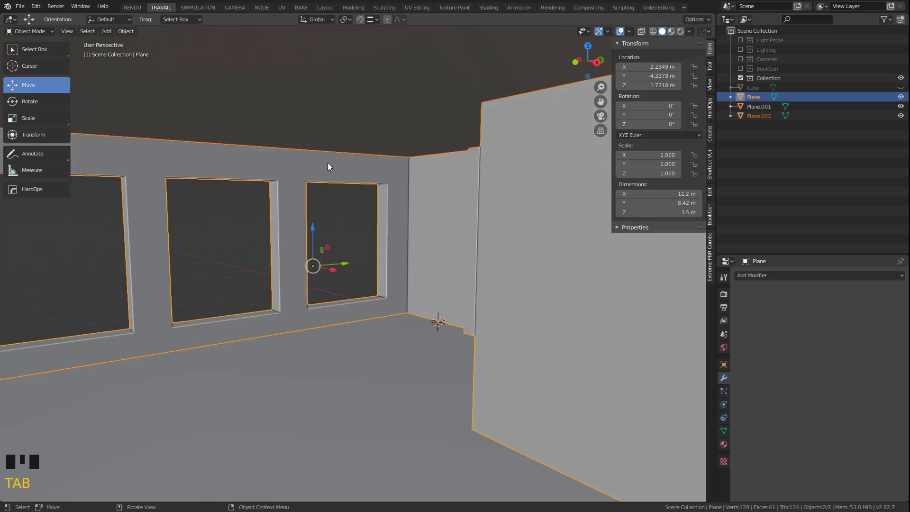
pyautogui.click(328, 170)
pyautogui.press('Tab')
pyautogui.moveTo(328, 169); pyautogui.dragTo(324, 233, button='middle')
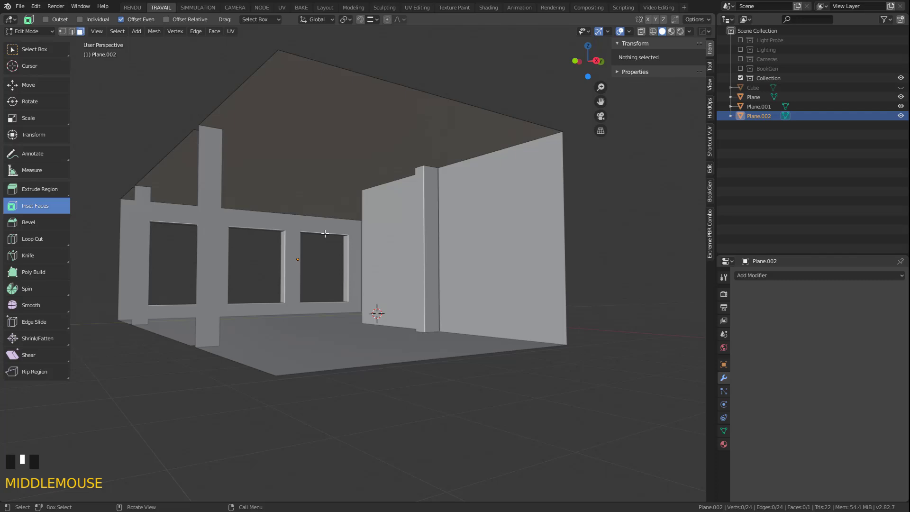
pyautogui.press('Tab')
pyautogui.moveTo(330, 185); pyautogui.dragTo(328, 187, button='middle')
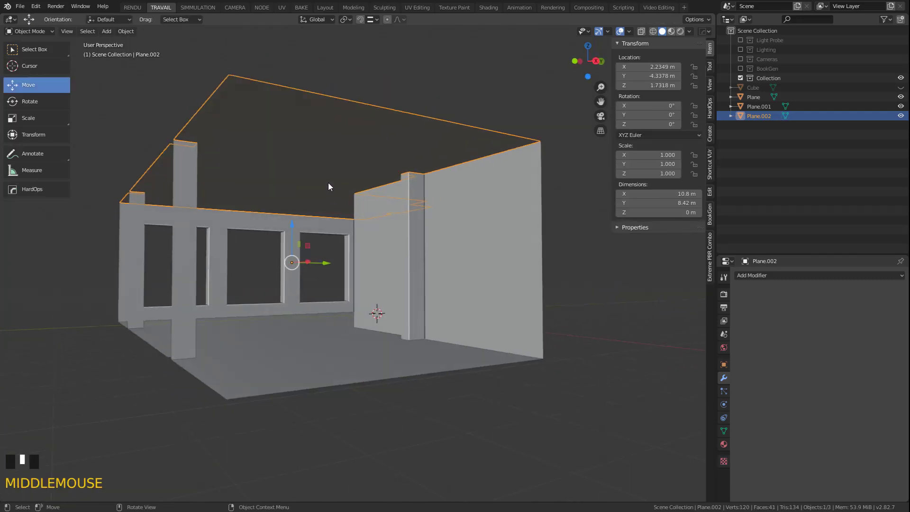
pyautogui.press('Tab')
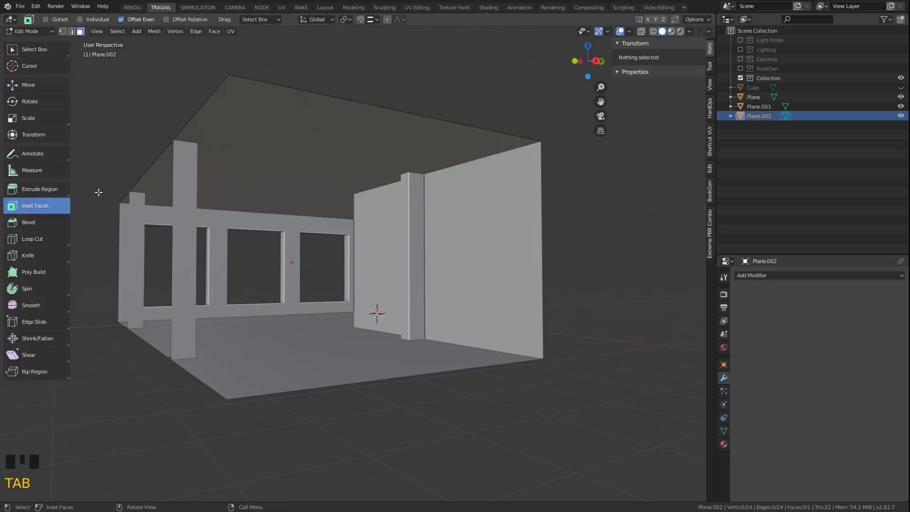
# - Inset the ceiling face slightly to leave a thin rim along the wall and pillar tops
pyautogui.click(29, 86)
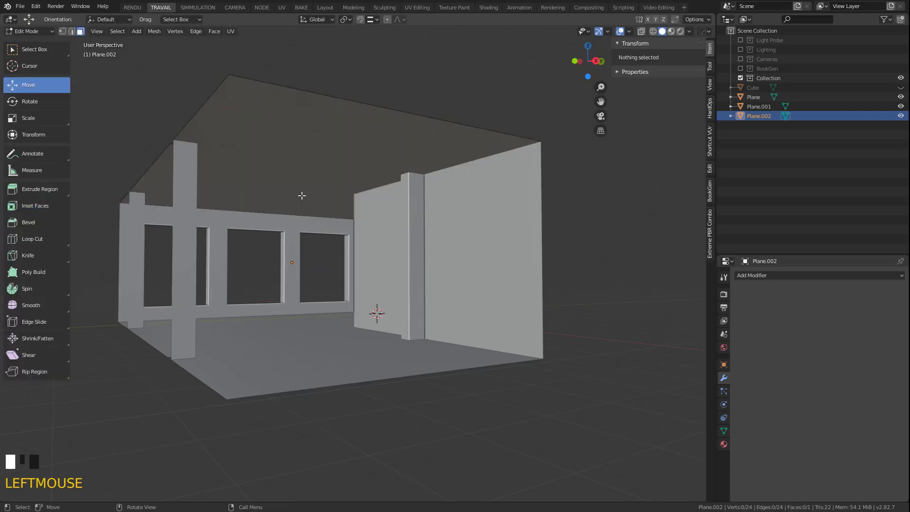
pyautogui.click(303, 176)
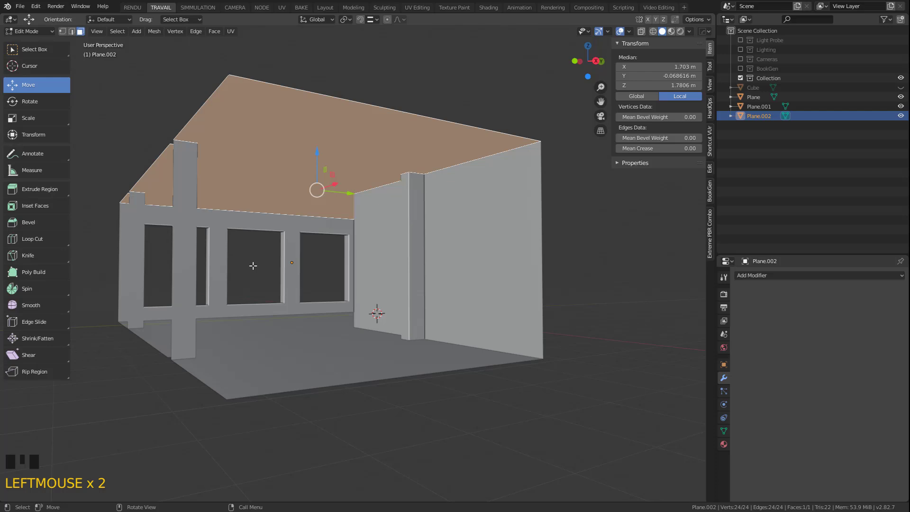
pyautogui.click(44, 208)
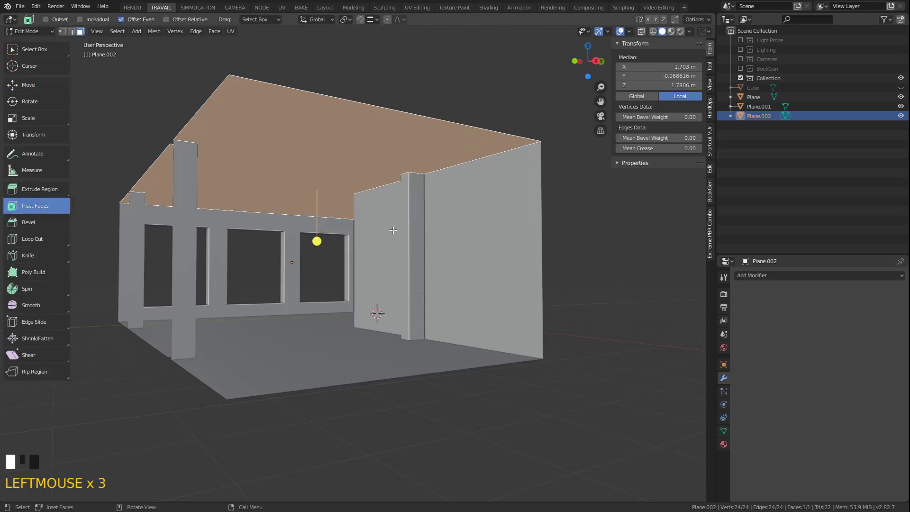
pyautogui.scroll(2, 393, 230)
pyautogui.moveTo(458, 209); pyautogui.dragTo(450, 214, button='middle')
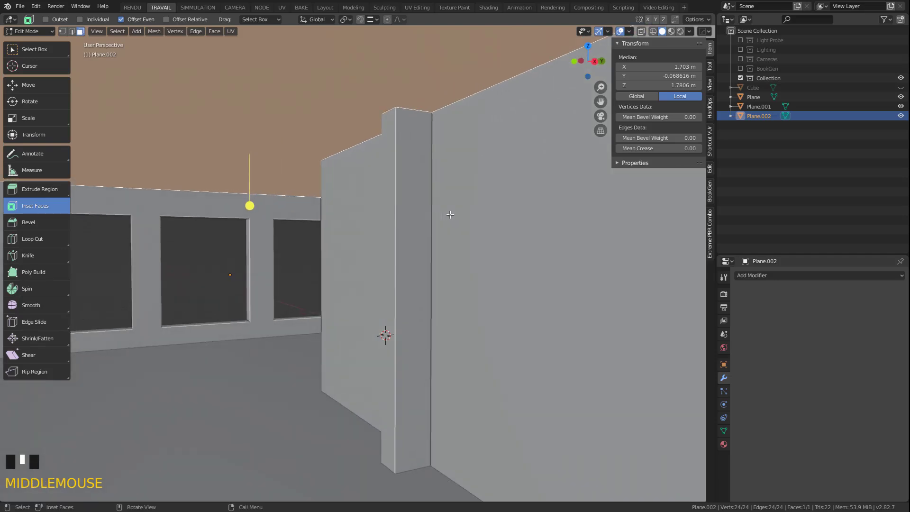
pyautogui.scroll(1, 445, 213)
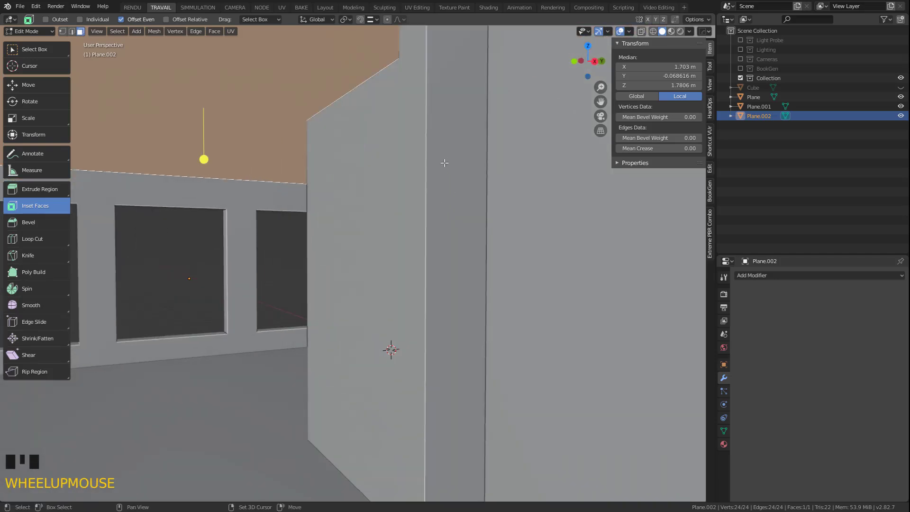
pyautogui.keyDown('shift'); pyautogui.moveTo(444, 162); pyautogui.dragTo(435, 194, button='middle'); pyautogui.keyUp('shift')
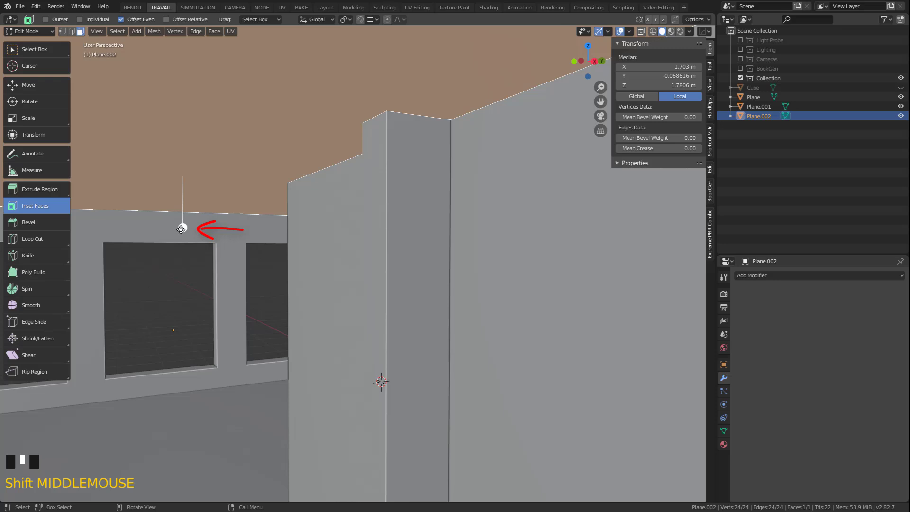
pyautogui.moveTo(182, 228); pyautogui.dragTo(181, 227)
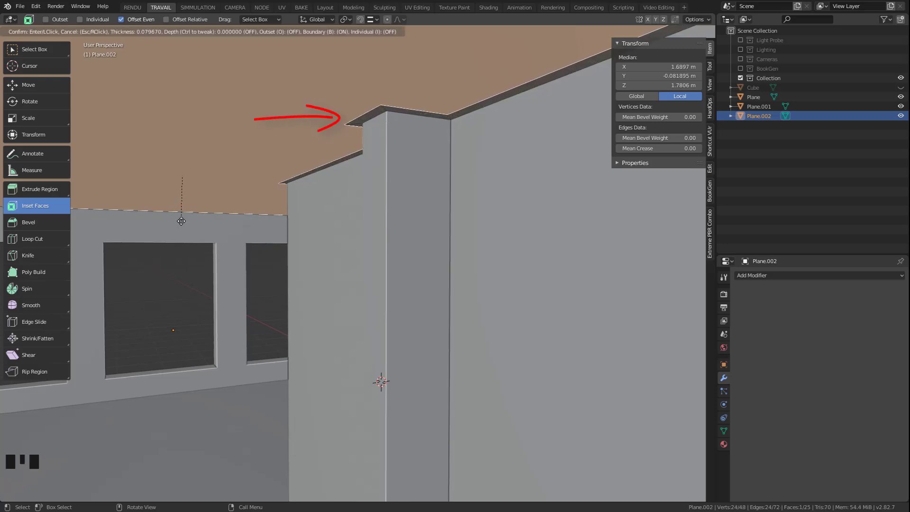
pyautogui.moveTo(182, 221); pyautogui.dragTo(182, 222)
pyautogui.moveTo(333, 241)
pyautogui.keyDown('shift'); pyautogui.mouseDown(button='middle')
pyautogui.moveTo(297, 246)
pyautogui.moveTo(353, 249)
pyautogui.mouseUp(button='middle'); pyautogui.keyUp('shift')
# - Undo, then extrude the ceiling rim about 0.12 m along its normal into a cornice band
pyautogui.hotkey('ctrl', 'z')
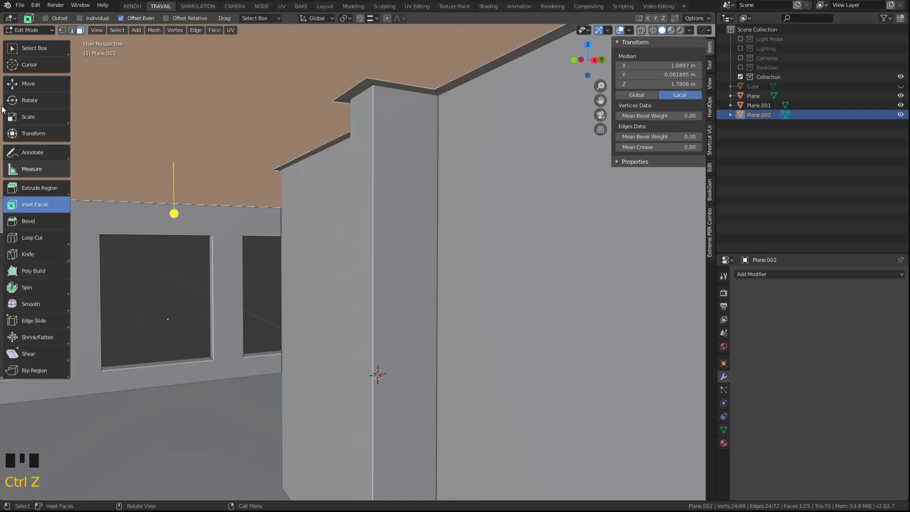
pyautogui.click(29, 86)
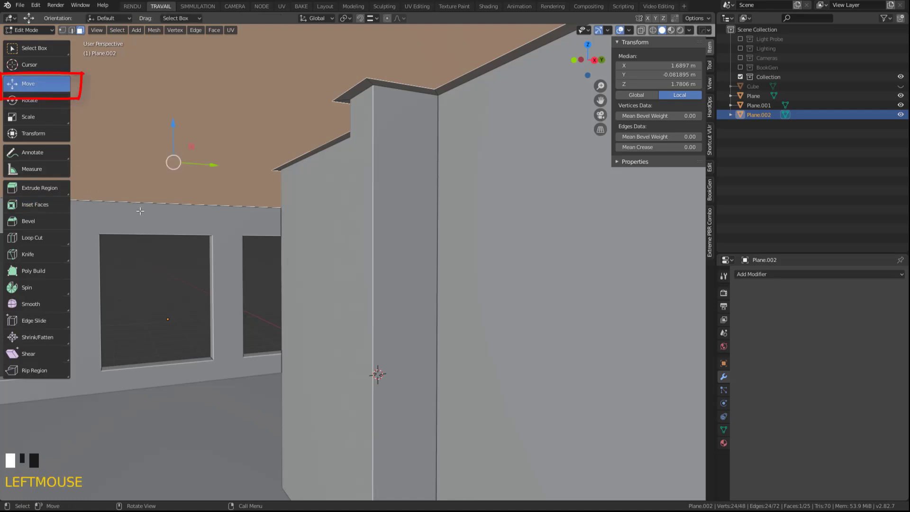
pyautogui.press('e')
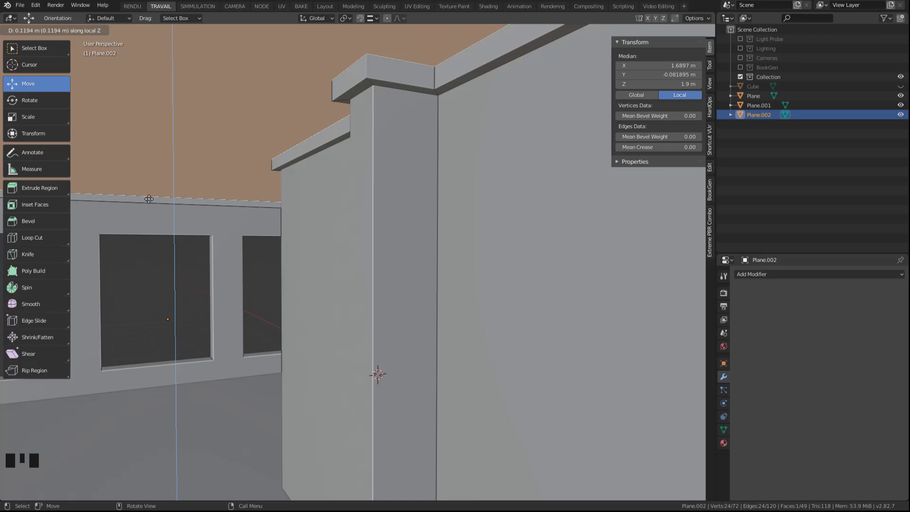
pyautogui.click(149, 200)
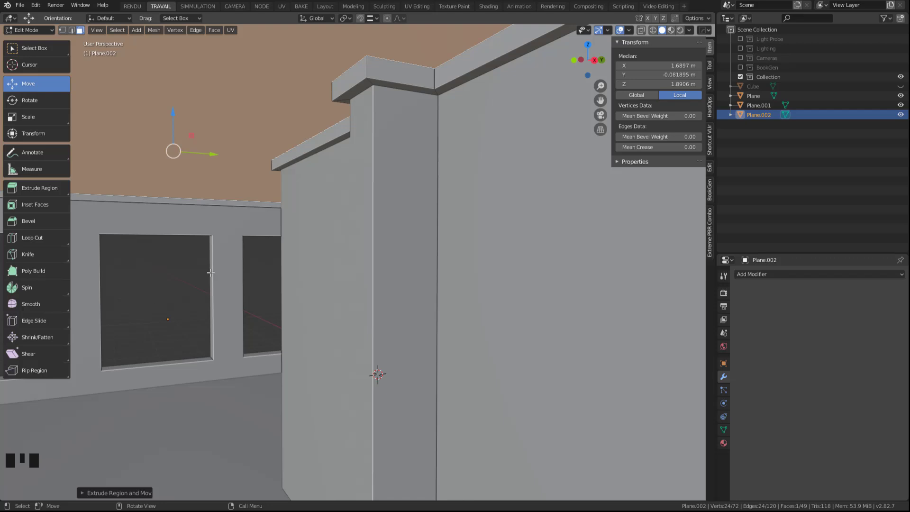
# - Separate the selected cornice cap into its own object Plane.003 and deselect it in Object Mode
pyautogui.press('p')
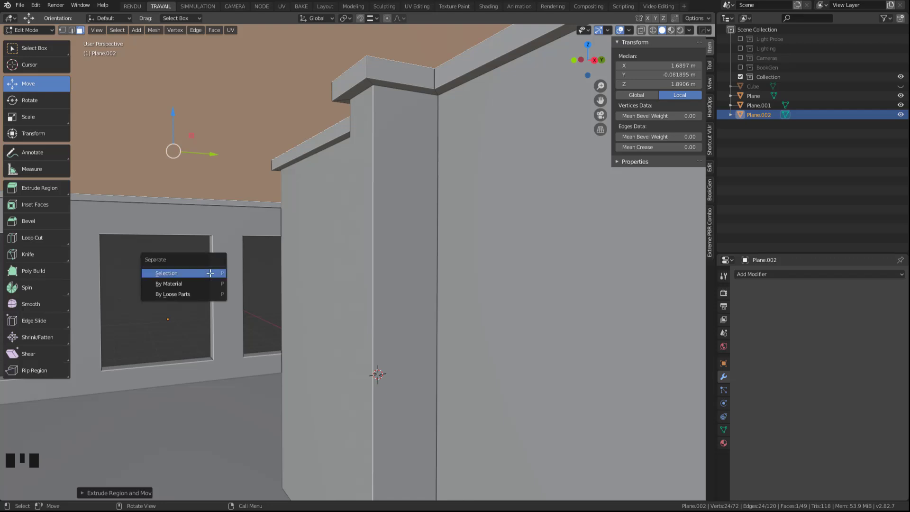
pyautogui.click(210, 273)
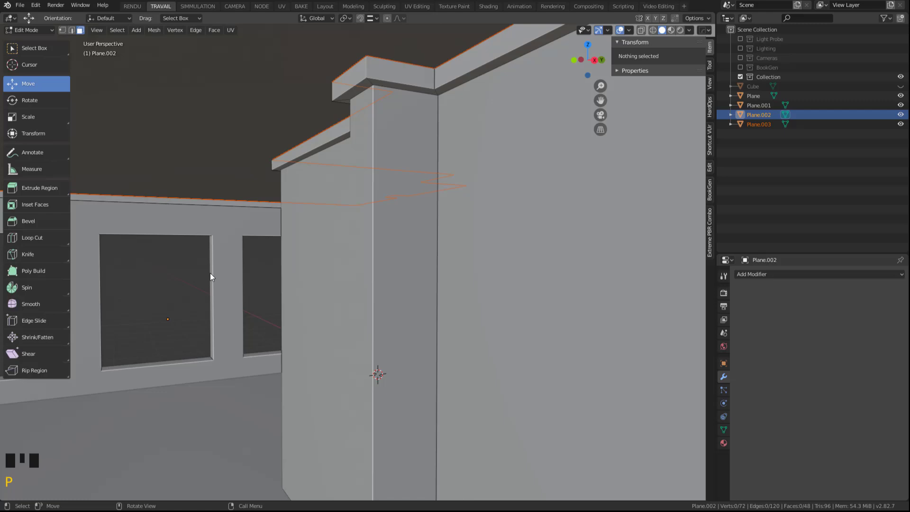
pyautogui.press('Tab')
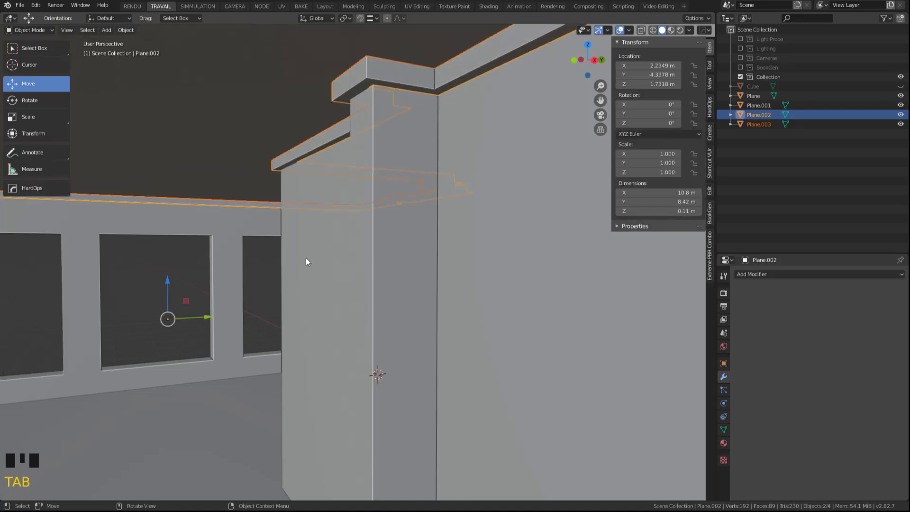
pyautogui.moveTo(306, 258)
pyautogui.mouseDown(button='middle')
pyautogui.moveTo(299, 245)
pyautogui.moveTo(304, 253)
pyautogui.moveTo(329, 214)
pyautogui.mouseUp(button='middle')
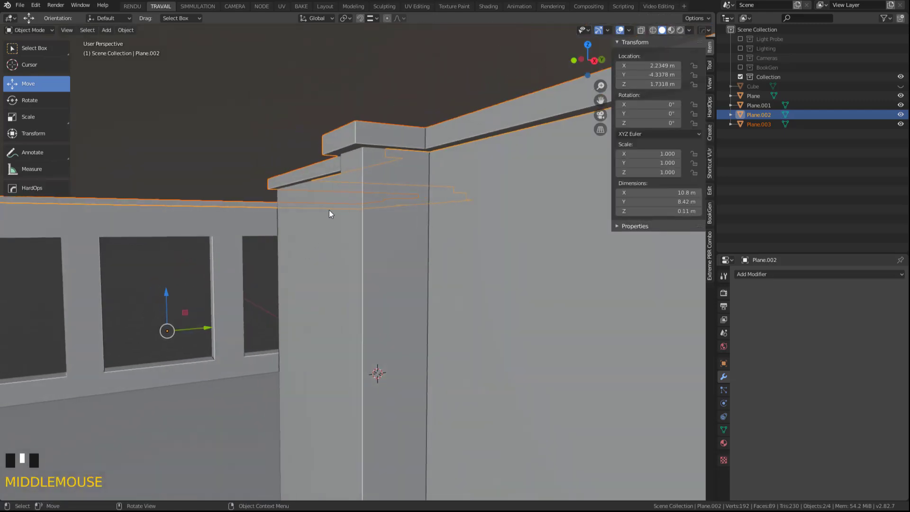
pyautogui.click(357, 133)
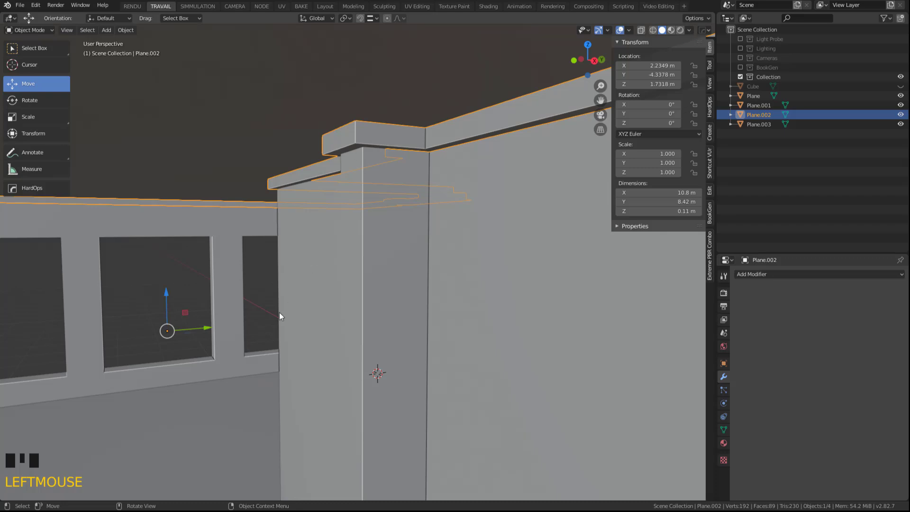
# - Bevel the edge loop along the ceiling strip's ledge with Ctrl+B and confirm the width
pyautogui.press('Tab')
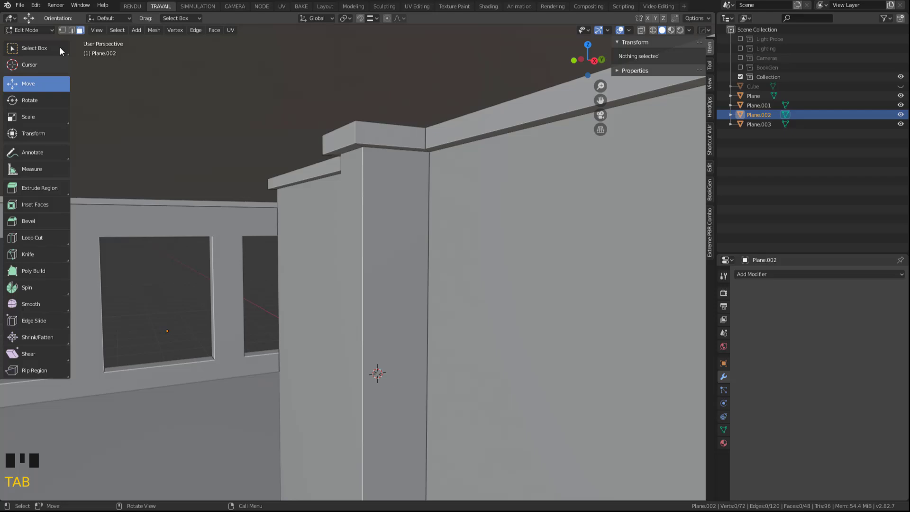
pyautogui.click(71, 30)
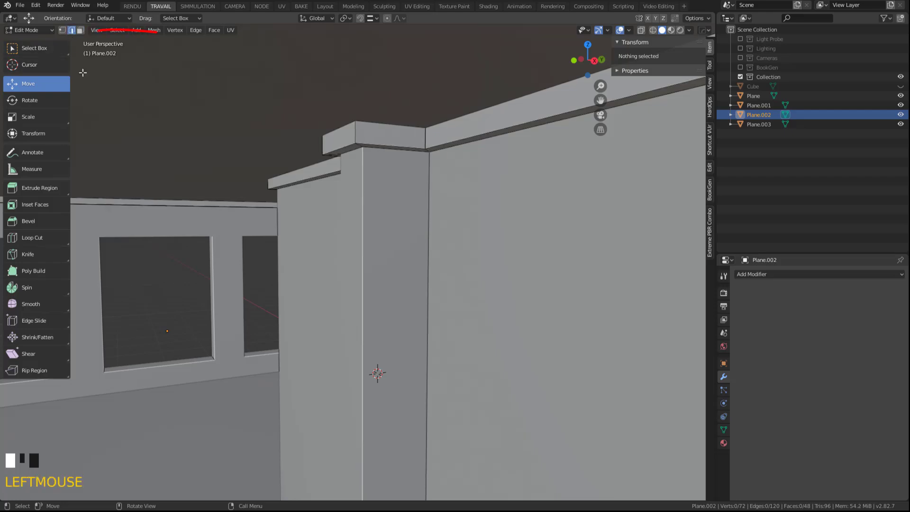
pyautogui.keyDown('alt'); pyautogui.click(343, 146); pyautogui.keyUp('alt')
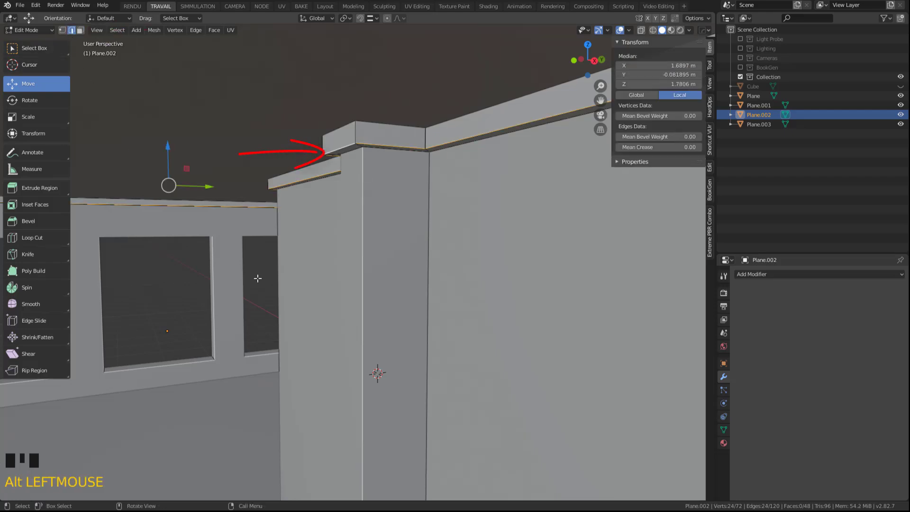
pyautogui.press('ctrl')
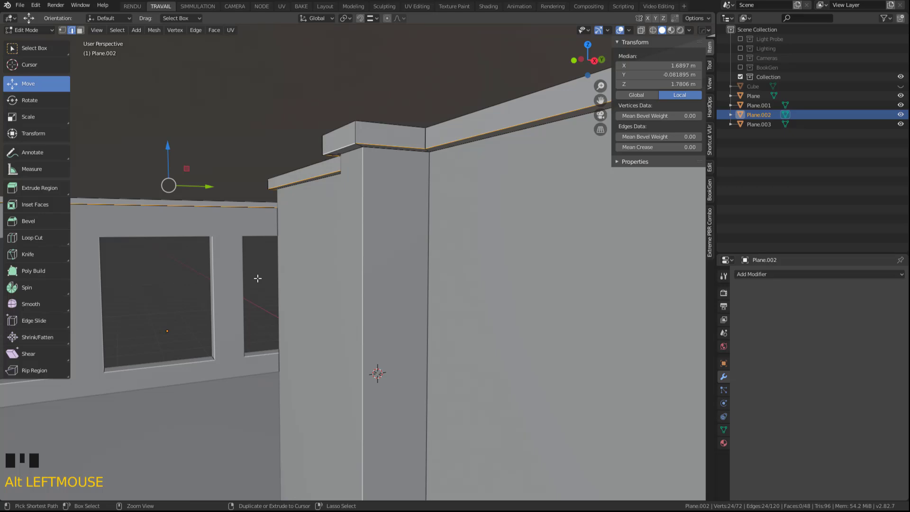
pyautogui.hotkey('ctrl', 'b')
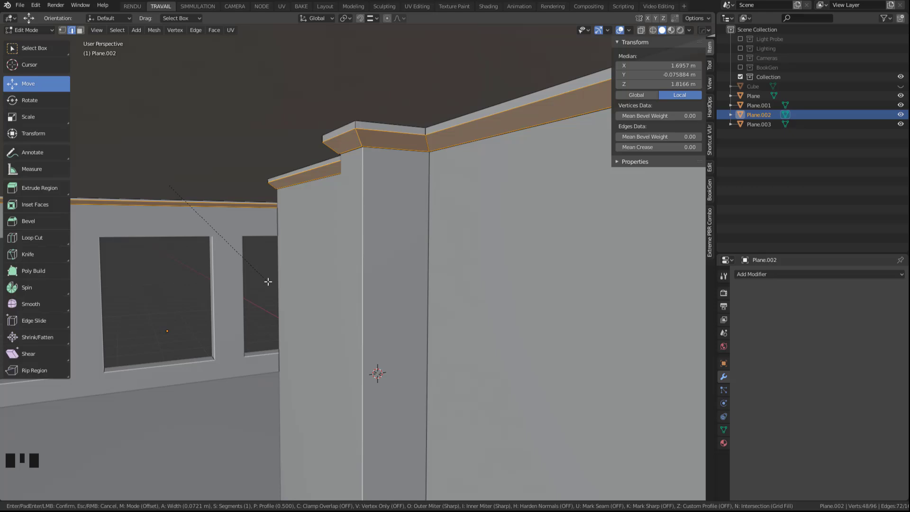
pyautogui.click(268, 281)
pyautogui.moveTo(458, 233)
pyautogui.mouseDown(button='middle')
pyautogui.moveTo(432, 207)
pyautogui.moveTo(405, 227)
pyautogui.mouseUp(button='middle')
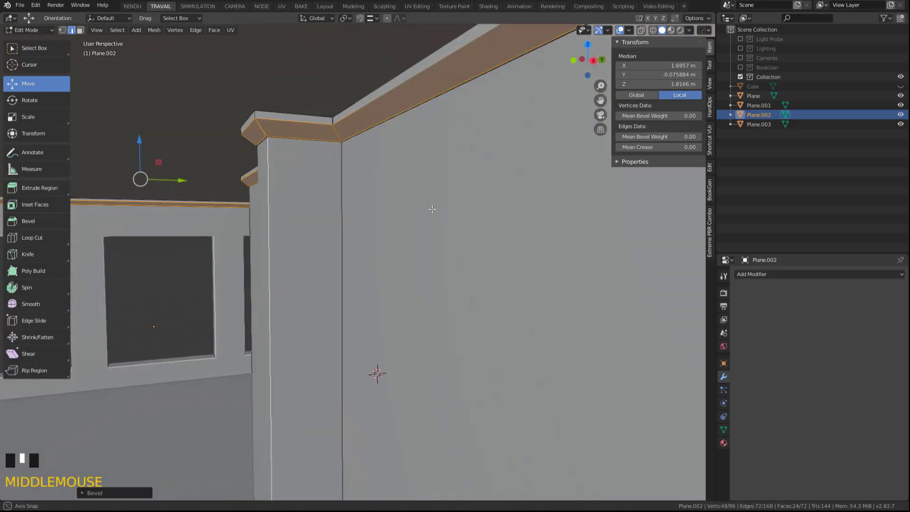
# - Give the bevel 20 segments and enable a custom profile
pyautogui.click(82, 492)
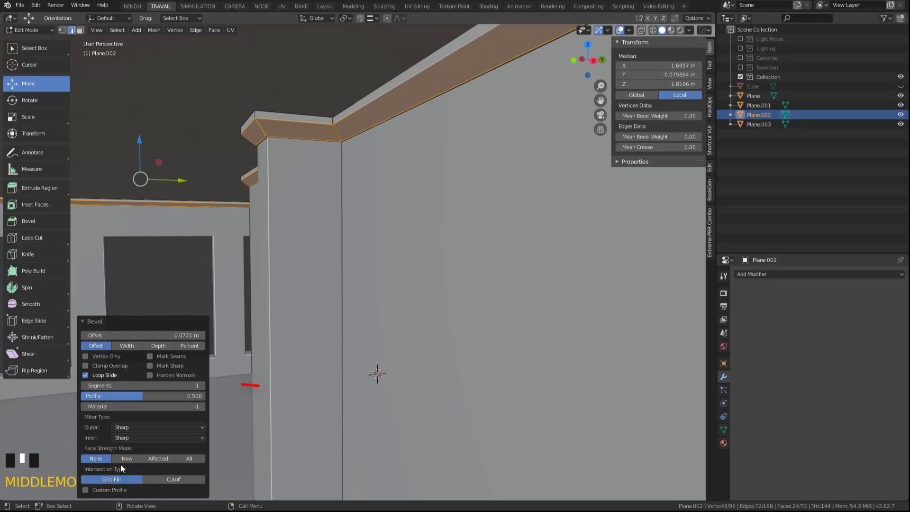
pyautogui.click(193, 385)
pyautogui.write('20')
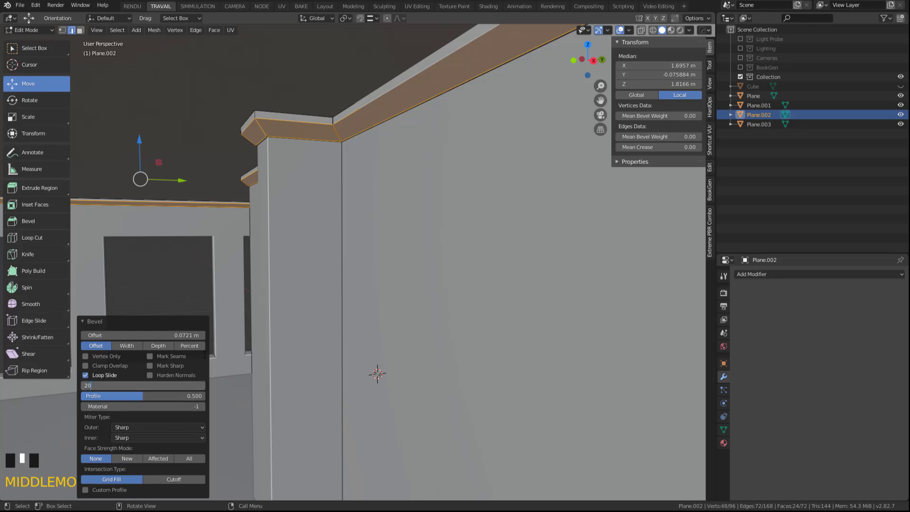
pyautogui.click(205, 353)
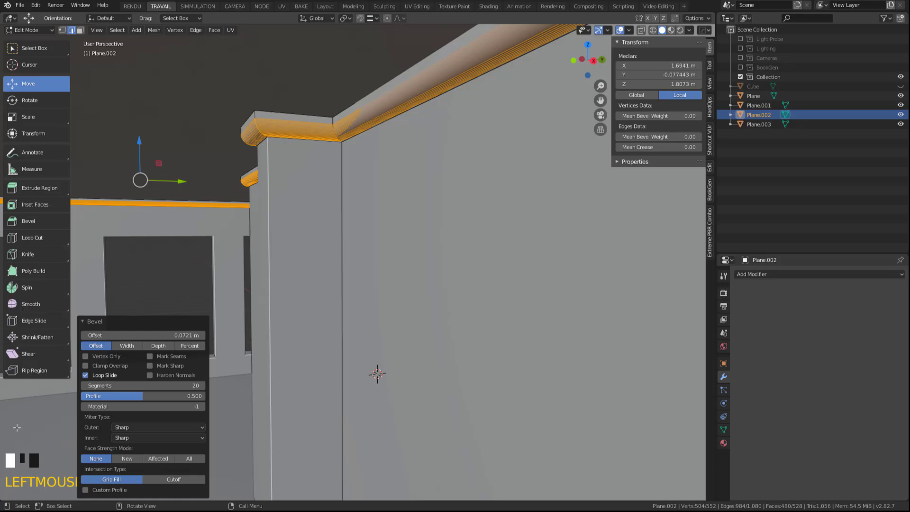
pyautogui.click(85, 489)
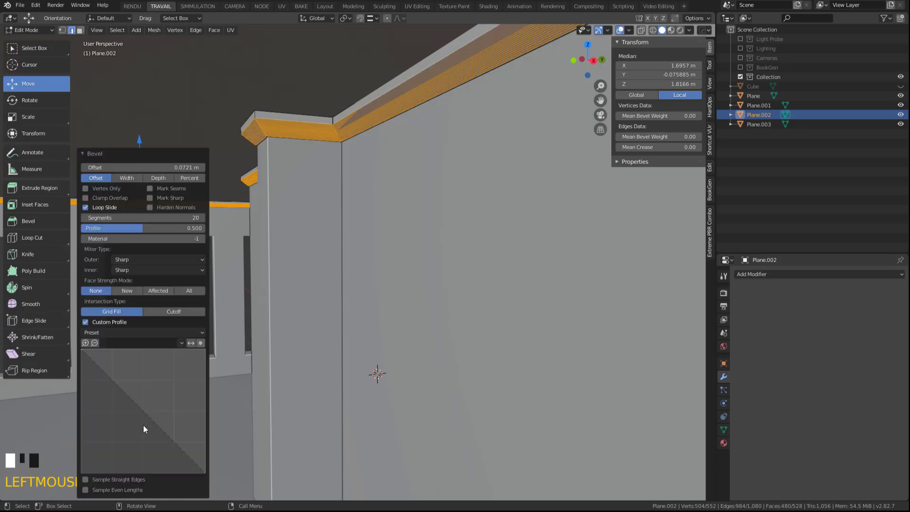
# - Apply the Cornice Moulding preset as the bevel's profile
pyautogui.click(203, 332)
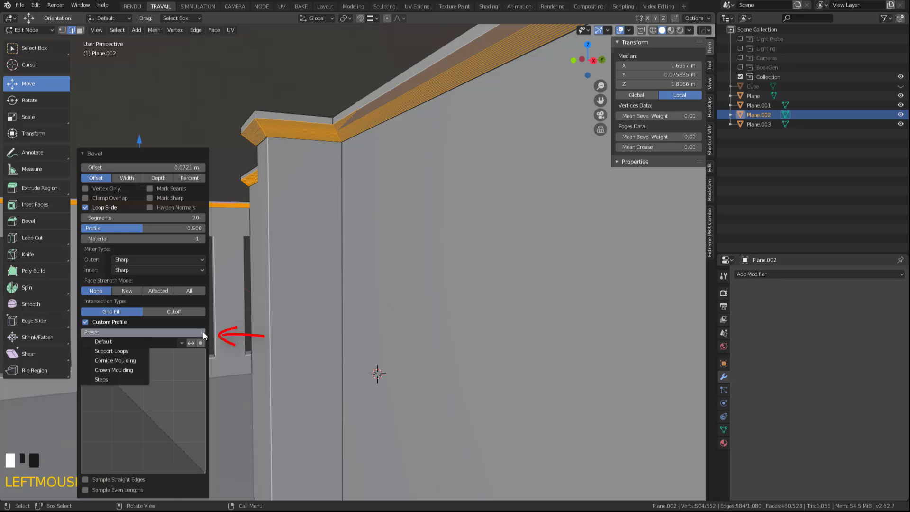
pyautogui.click(137, 341)
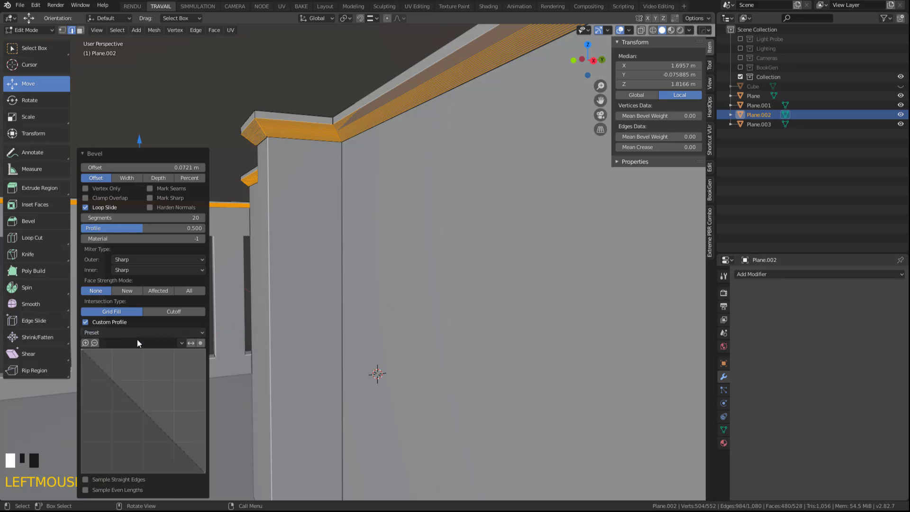
pyautogui.click(201, 331)
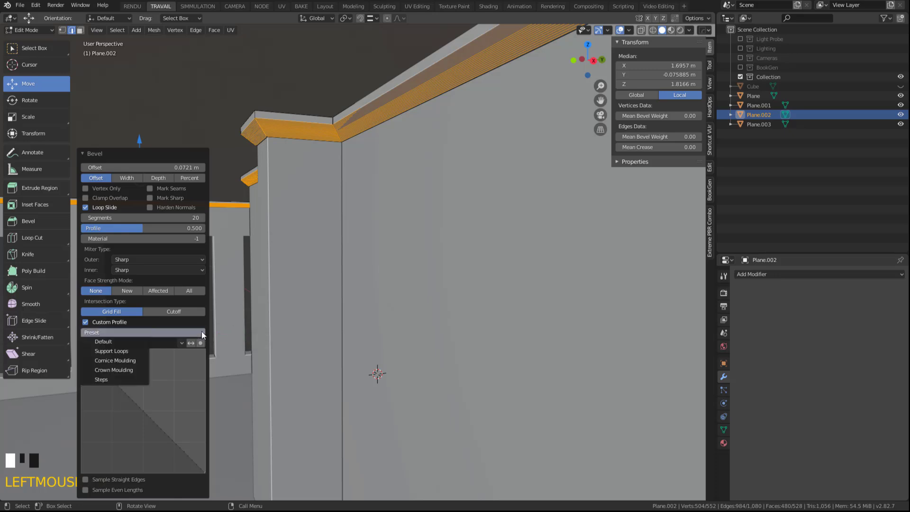
pyautogui.click(114, 361)
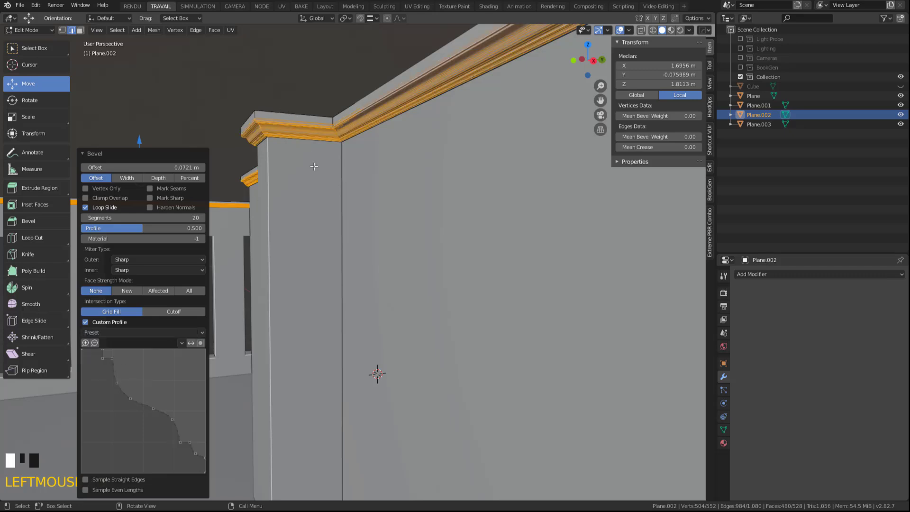
pyautogui.scroll(3, 314, 166)
pyautogui.scroll(-3, 314, 166)
pyautogui.scroll(-2, 314, 167)
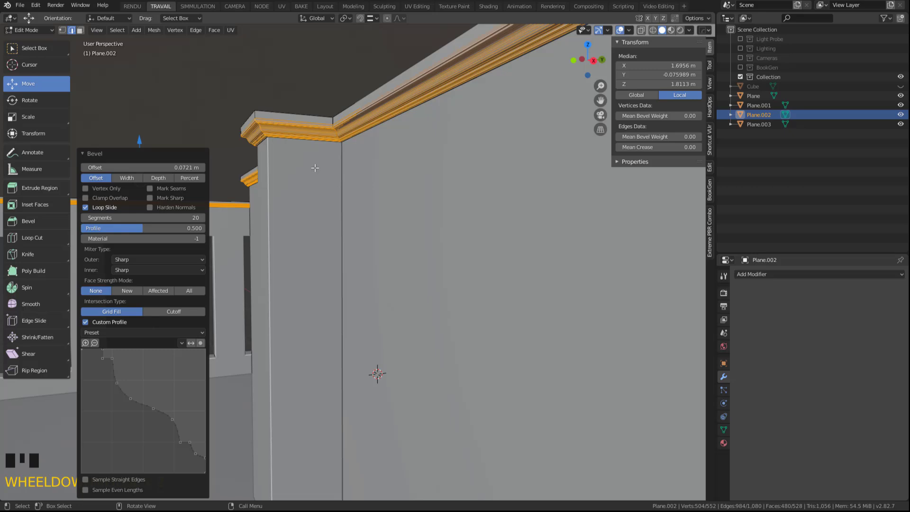
# - Shade the cornice moulding smooth in Object Mode
pyautogui.press('Tab')
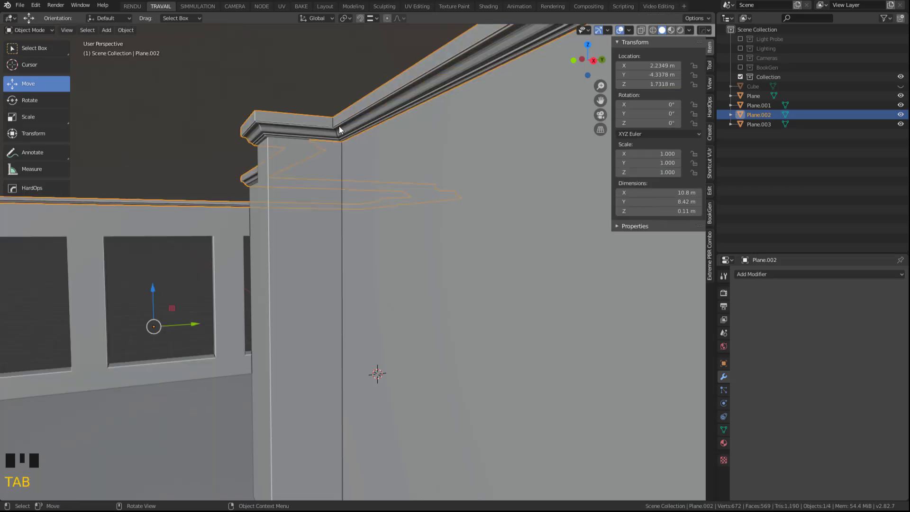
pyautogui.keyDown('shift'); pyautogui.moveTo(325, 134); pyautogui.dragTo(312, 167, button='middle'); pyautogui.keyUp('shift')
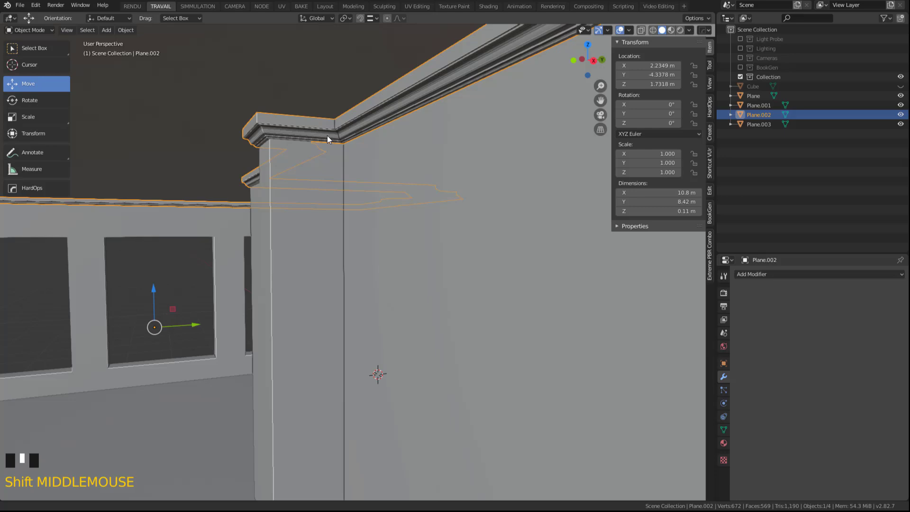
pyautogui.scroll(3, 312, 167)
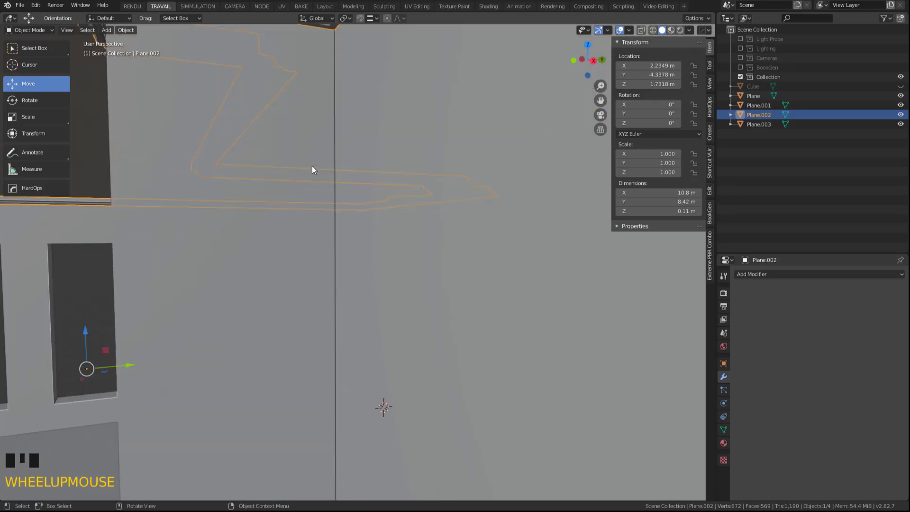
pyautogui.moveTo(312, 169); pyautogui.dragTo(320, 168, button='middle')
pyautogui.rightClick(385, 123)
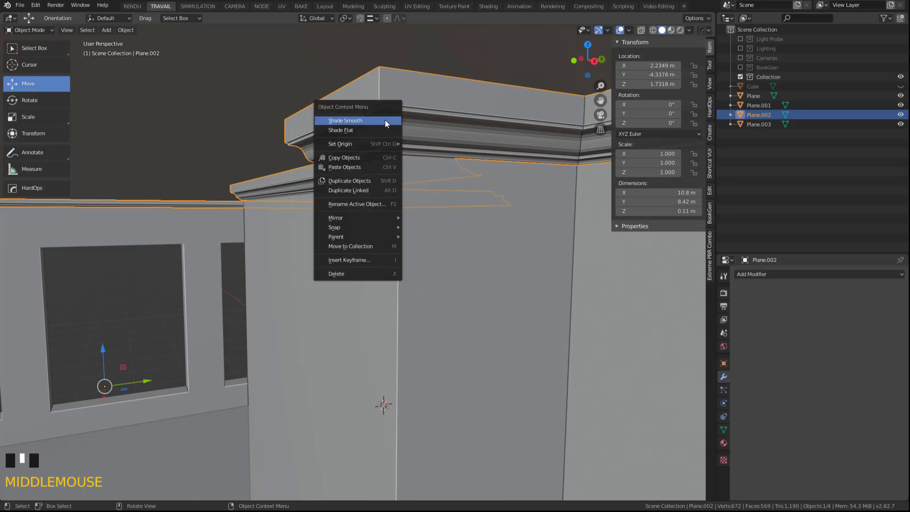
pyautogui.click(384, 121)
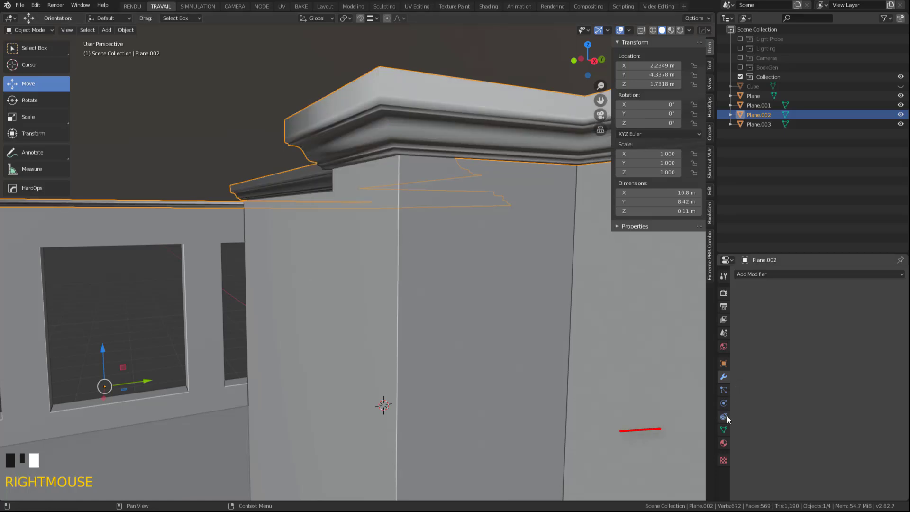
# - Enable Auto Smooth at 30° in the moulding's Normals settings
pyautogui.click(723, 429)
pyautogui.click(734, 436)
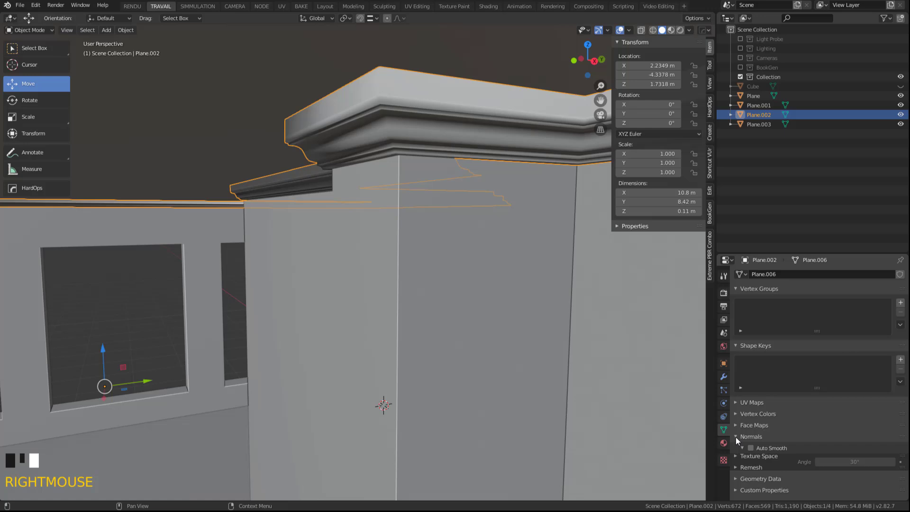
pyautogui.click(752, 448)
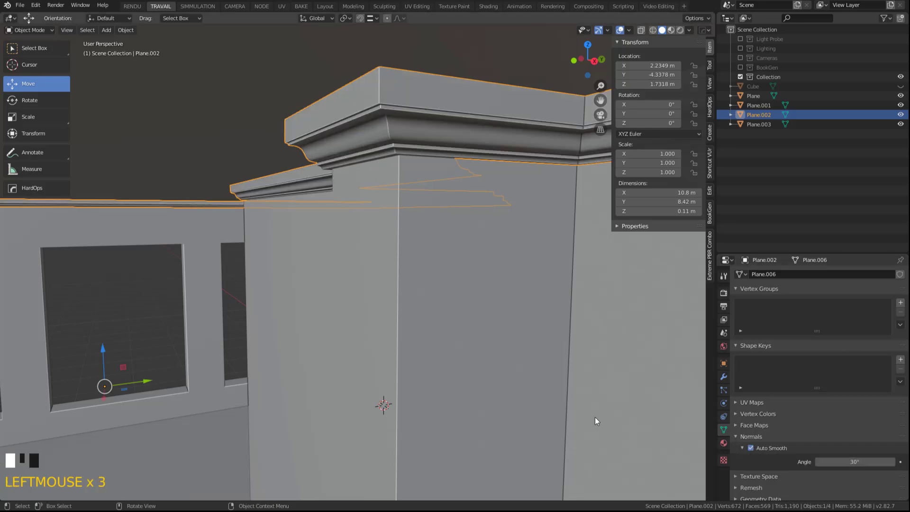
pyautogui.moveTo(454, 273); pyautogui.dragTo(454, 271, button='middle')
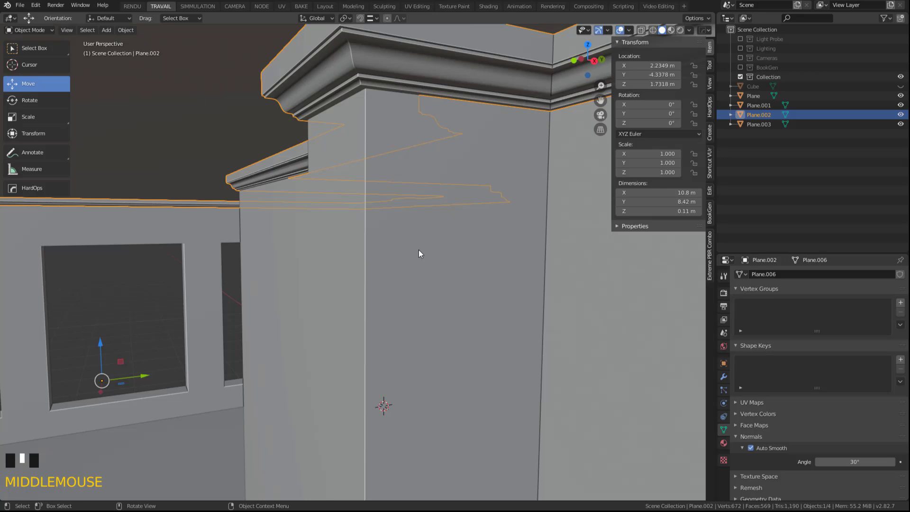
pyautogui.scroll(-3, 411, 254)
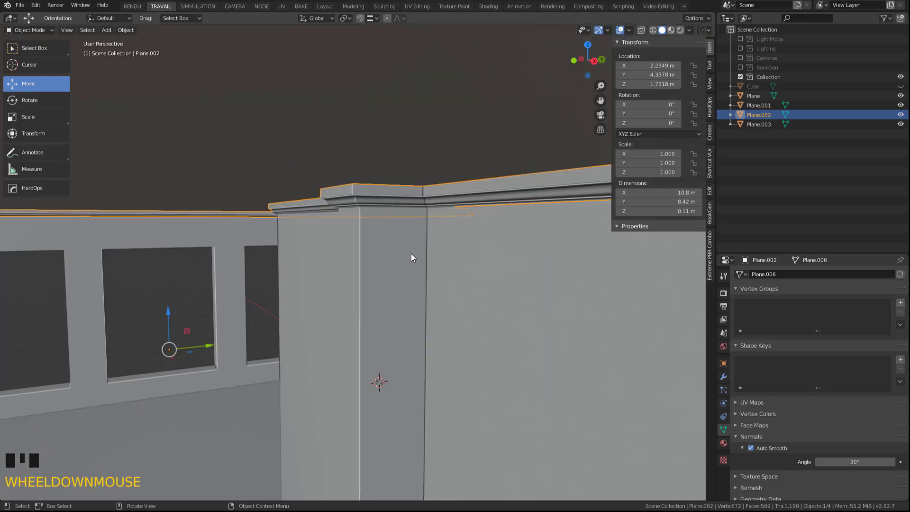
# - Select the floor object Plane.001 near the pillar base
pyautogui.click(303, 123)
pyautogui.scroll(-1, 301, 125)
pyautogui.scroll(-1, 298, 127)
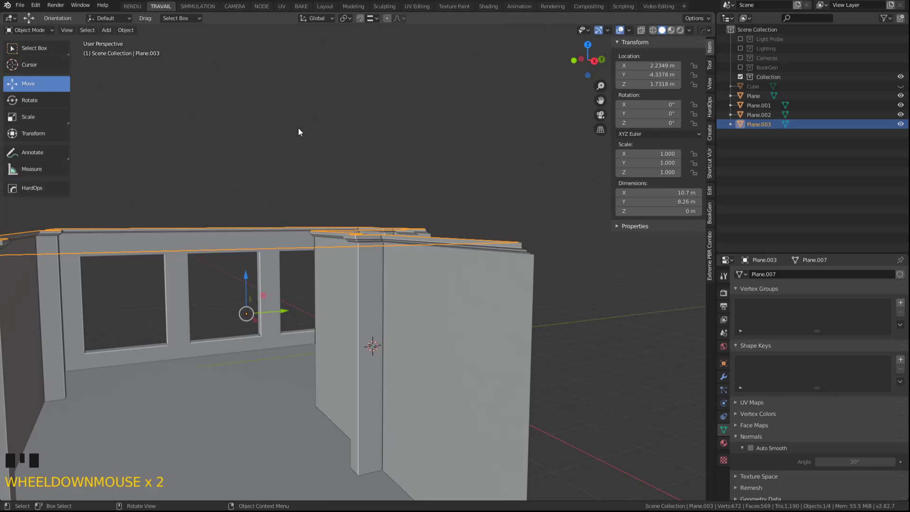
pyautogui.moveTo(390, 391)
pyautogui.mouseDown(button='middle')
pyautogui.moveTo(392, 370)
pyautogui.moveTo(320, 385)
pyautogui.mouseUp(button='middle')
pyautogui.click(319, 385)
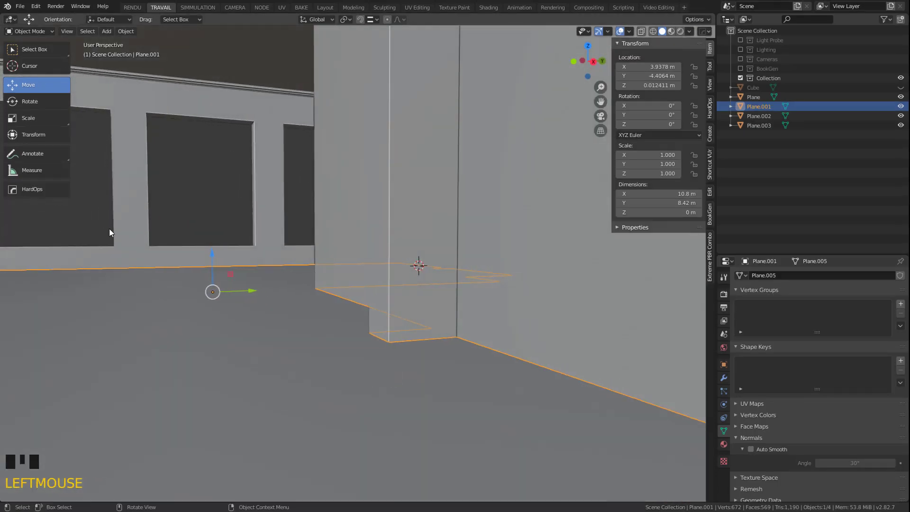
# - Inset a border around the floor face along the walls and pillar
pyautogui.press('Tab')
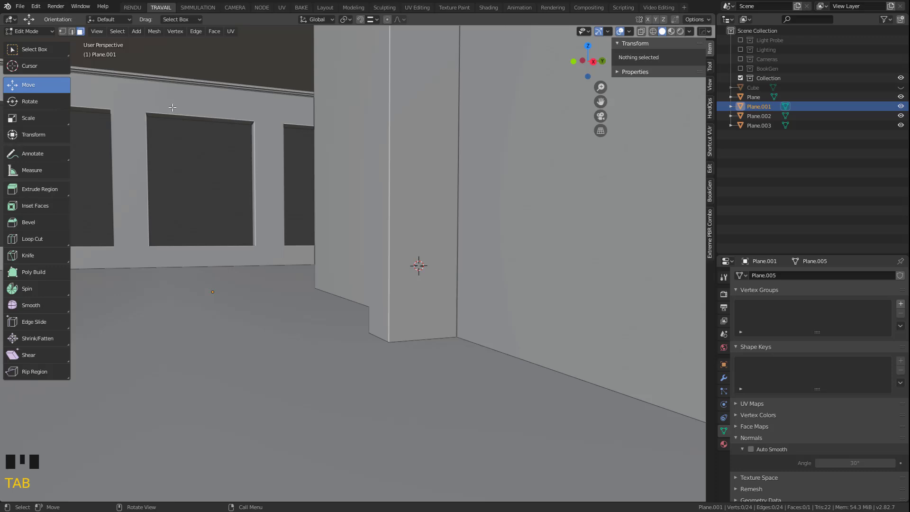
pyautogui.click(81, 32)
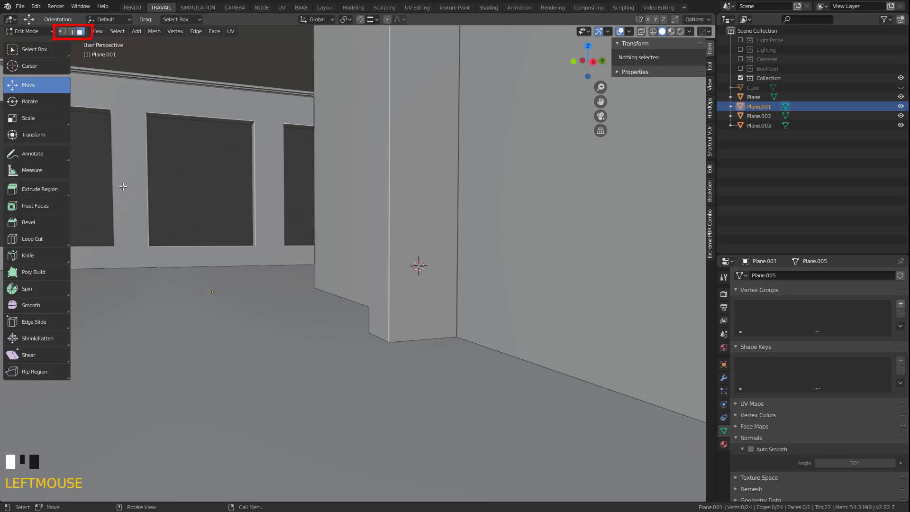
pyautogui.doubleClick(239, 357)
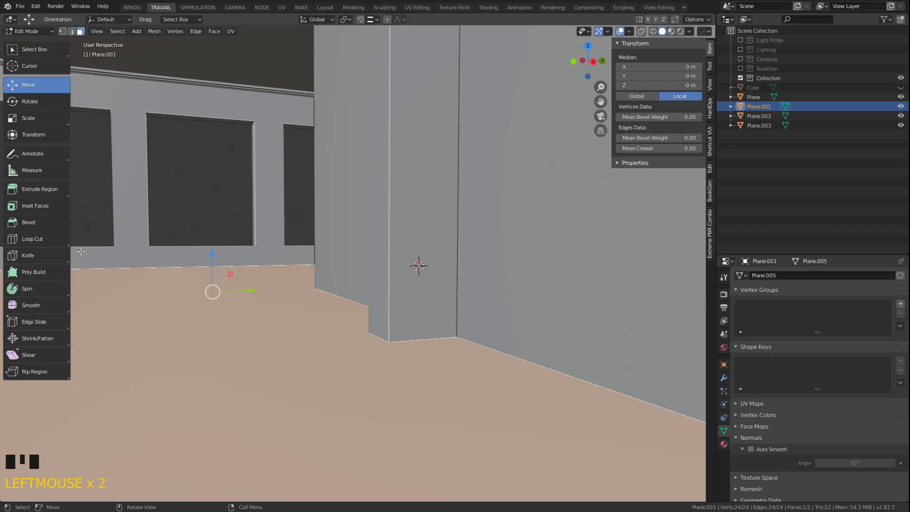
pyautogui.click(37, 211)
pyautogui.moveTo(212, 240); pyautogui.dragTo(210, 248)
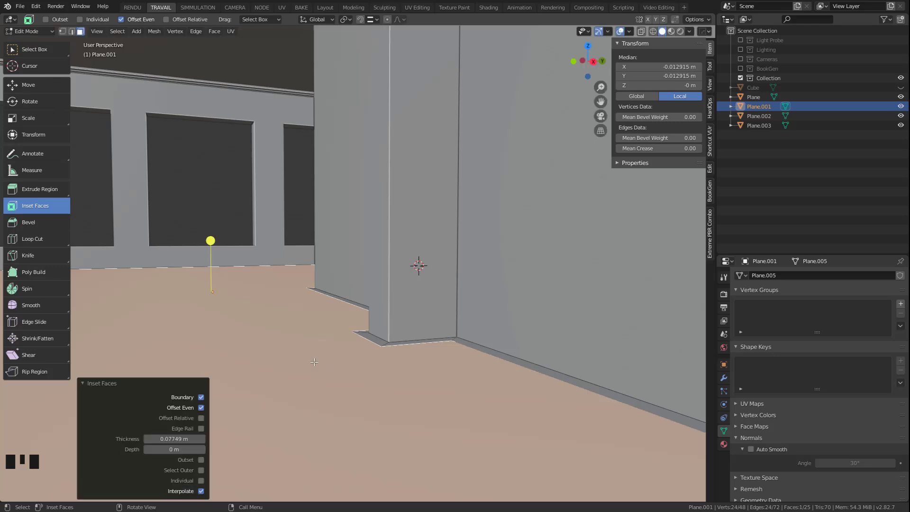
pyautogui.moveTo(211, 249); pyautogui.dragTo(328, 362, button='middle')
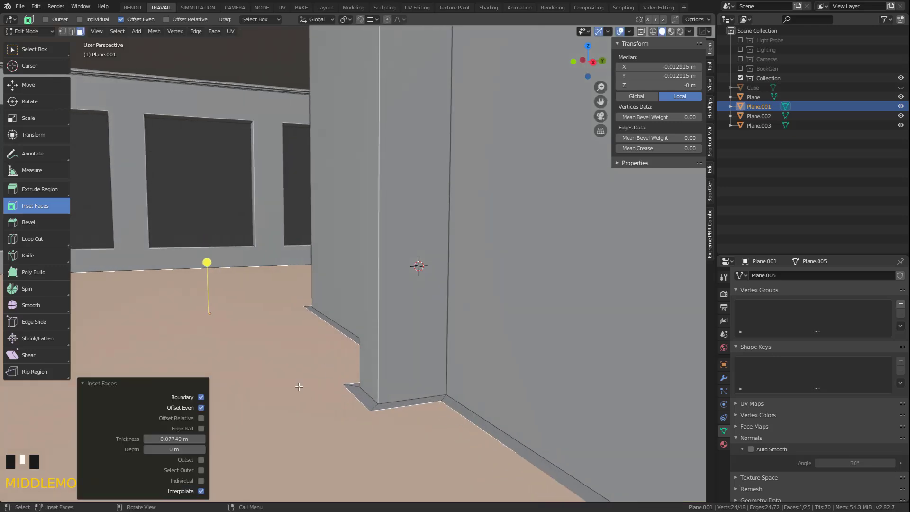
# - Extrude the floor's border faces 0.27 m to form baseboards
pyautogui.click(41, 84)
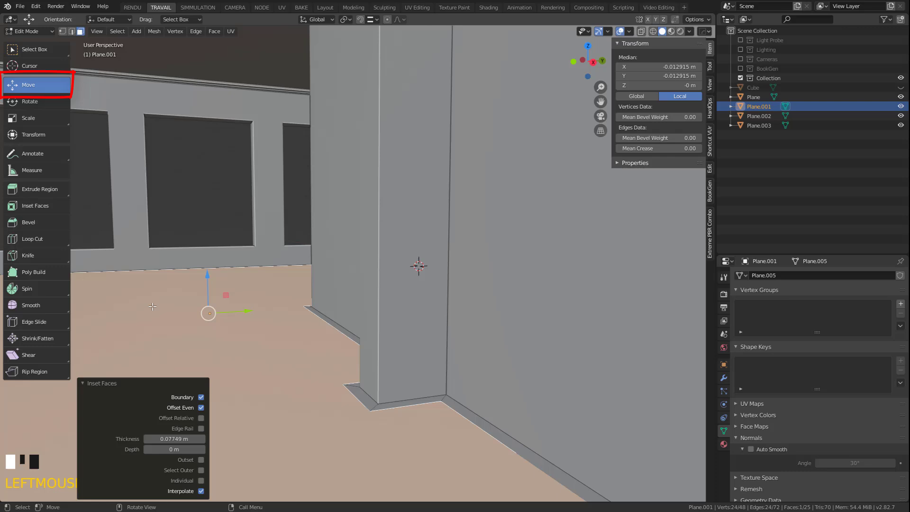
pyautogui.press('e')
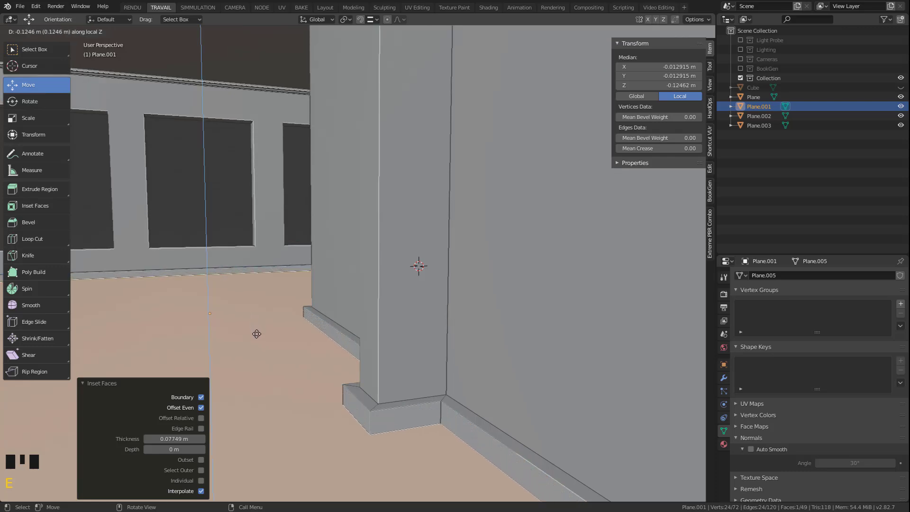
pyautogui.click(258, 347)
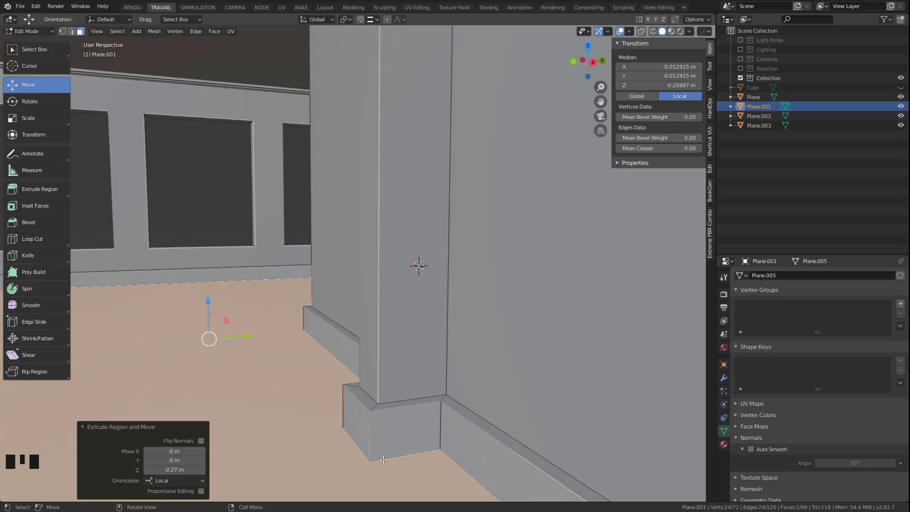
pyautogui.moveTo(258, 346); pyautogui.dragTo(261, 405, button='middle')
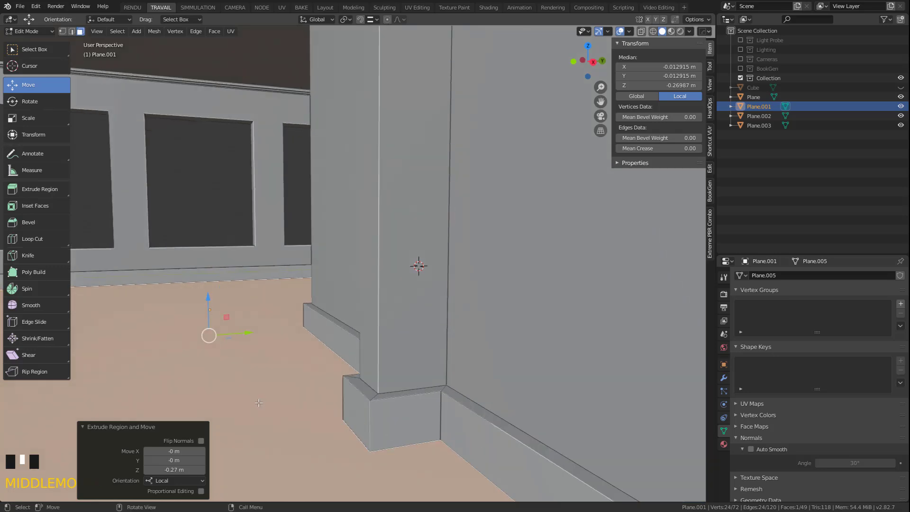
# - Separate the floor face as Plane.004 and centre its origin on its geometry
pyautogui.press('p')
pyautogui.click(259, 404)
pyautogui.press('Tab')
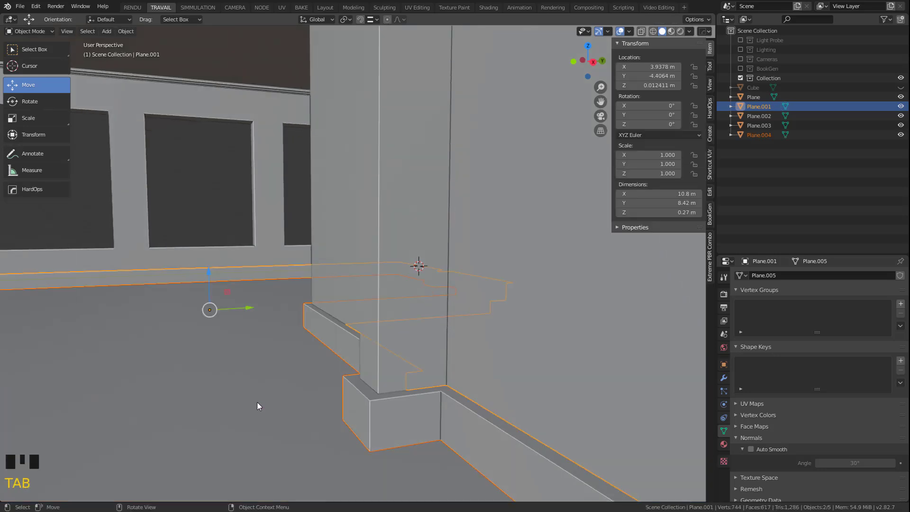
pyautogui.click(257, 392)
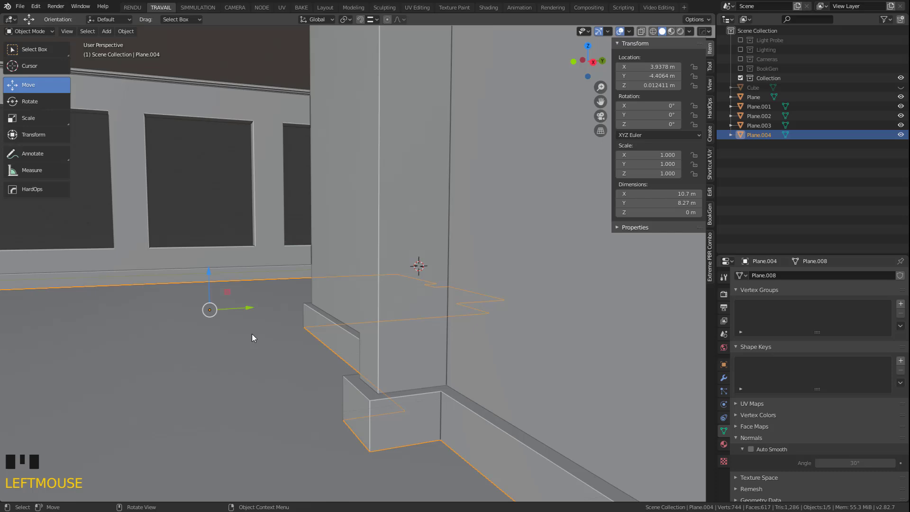
pyautogui.hotkey('shift', 'ctrl', 'a')
pyautogui.hotkey('shift', 'ctrl', 'o')
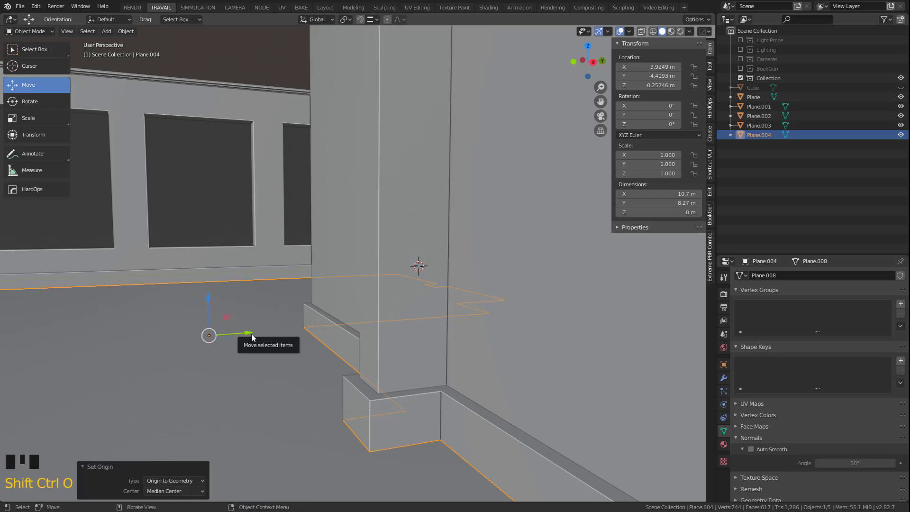
# - Reselect the baseboard object Plane.001 and enter mesh editing
pyautogui.click(386, 419)
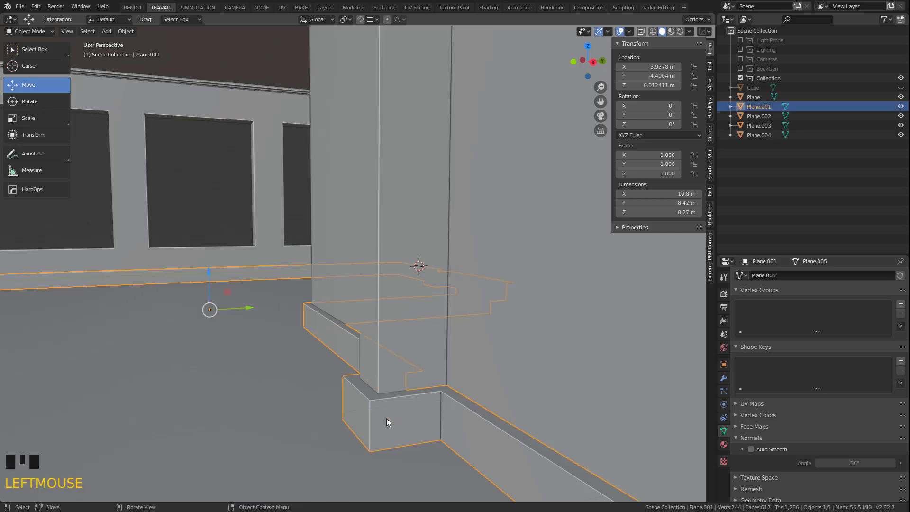
pyautogui.press('Tab')
# - Bevel the top edge loop of the baseboard and confirm the width
pyautogui.click(72, 31)
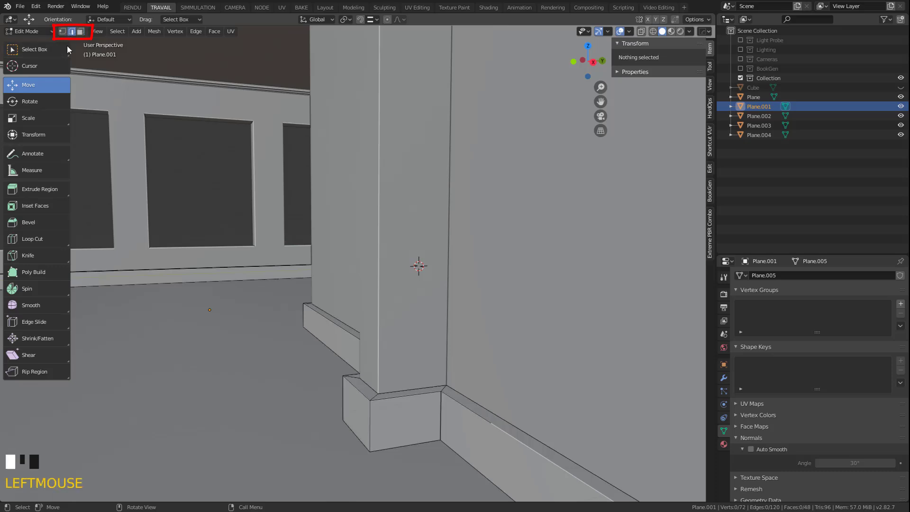
pyautogui.keyDown('alt'); pyautogui.click(402, 396); pyautogui.keyUp('alt')
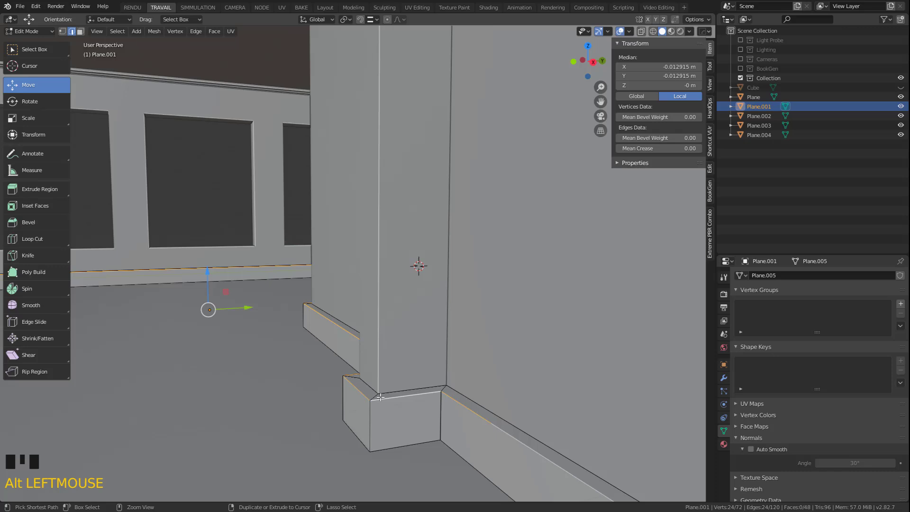
pyautogui.hotkey('ctrl', 'b')
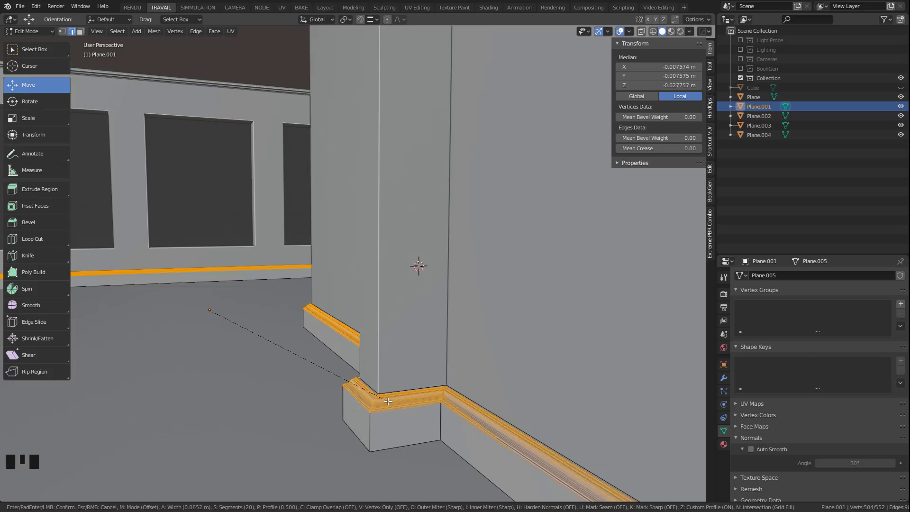
pyautogui.click(388, 403)
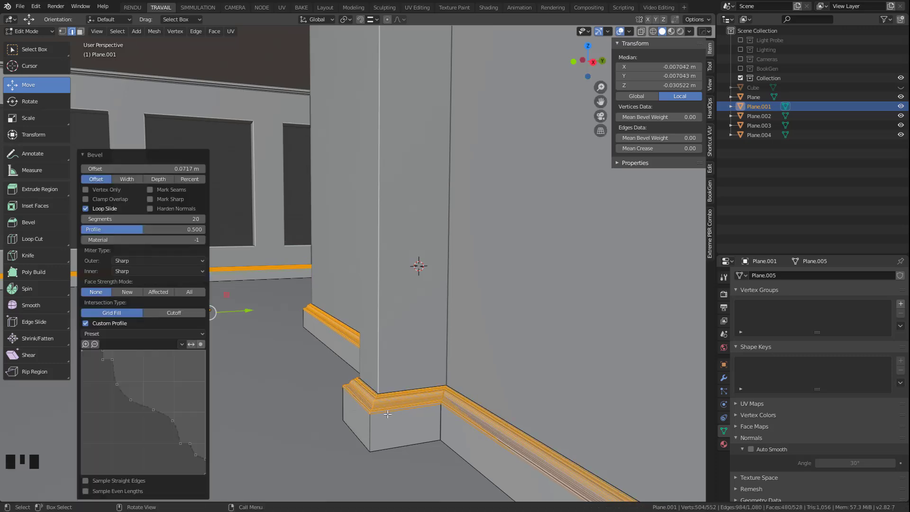
# - Give the baseboard bevel the Crown Moulding profile preset
pyautogui.moveTo(387, 410)
pyautogui.keyDown('ctrl'); pyautogui.mouseDown(button='middle')
pyautogui.moveTo(393, 342)
pyautogui.moveTo(296, 382)
pyautogui.mouseUp(button='middle'); pyautogui.keyUp('ctrl')
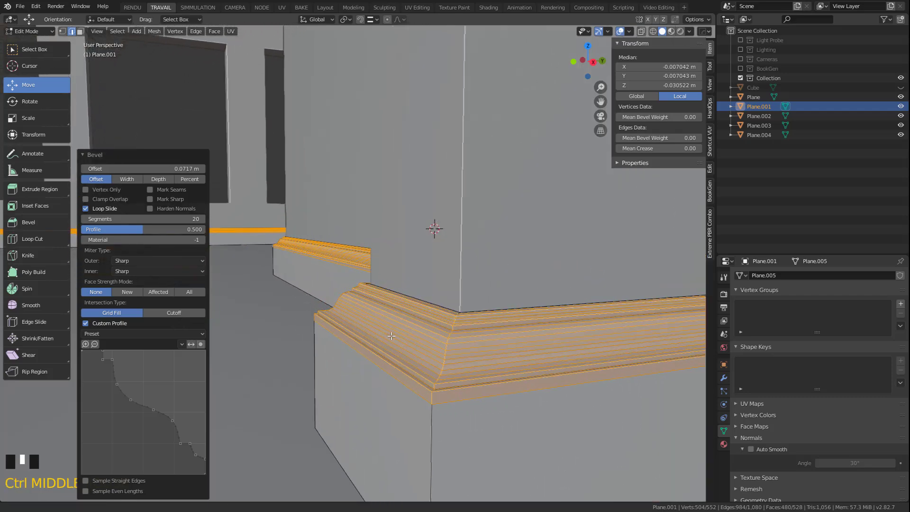
pyautogui.click(147, 332)
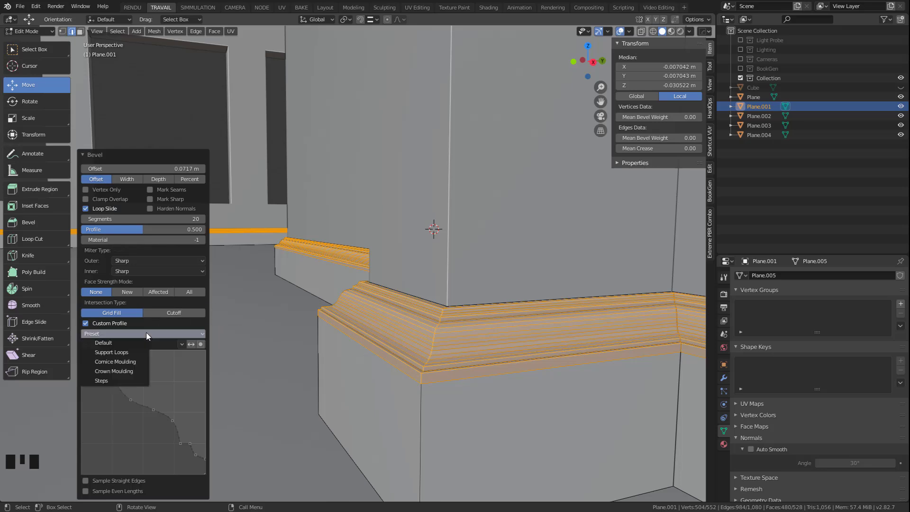
pyautogui.click(123, 372)
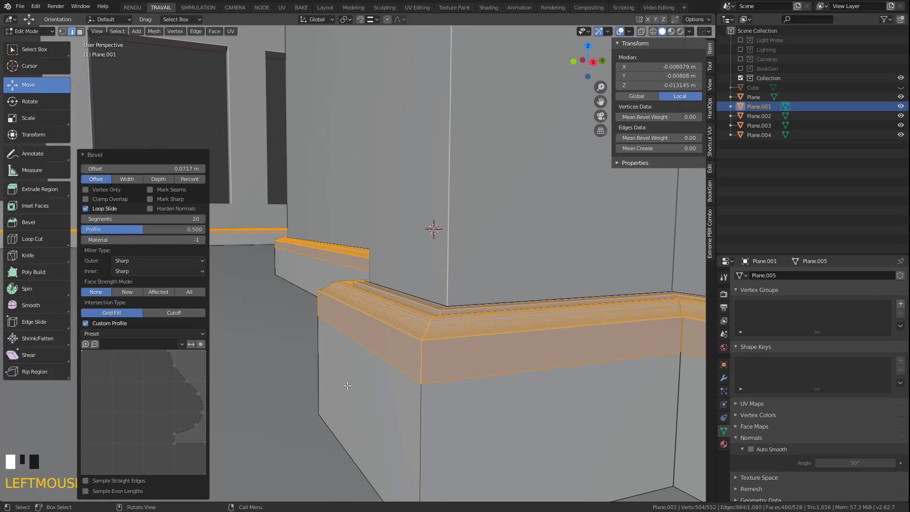
# - Shade the baseboard smooth with Auto Smooth at 30° so corners stay crisp
pyautogui.press('Tab')
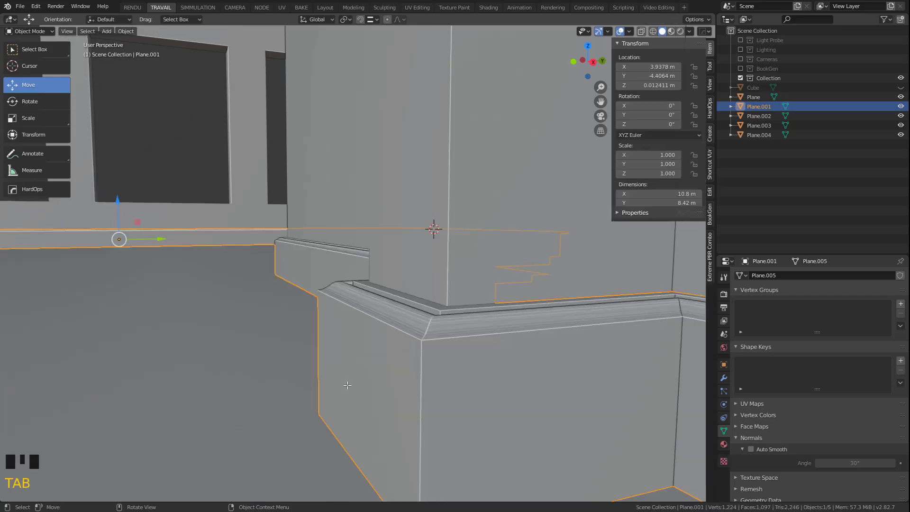
pyautogui.moveTo(396, 368)
pyautogui.mouseDown(button='middle')
pyautogui.moveTo(434, 369)
pyautogui.moveTo(425, 361)
pyautogui.mouseUp(button='middle')
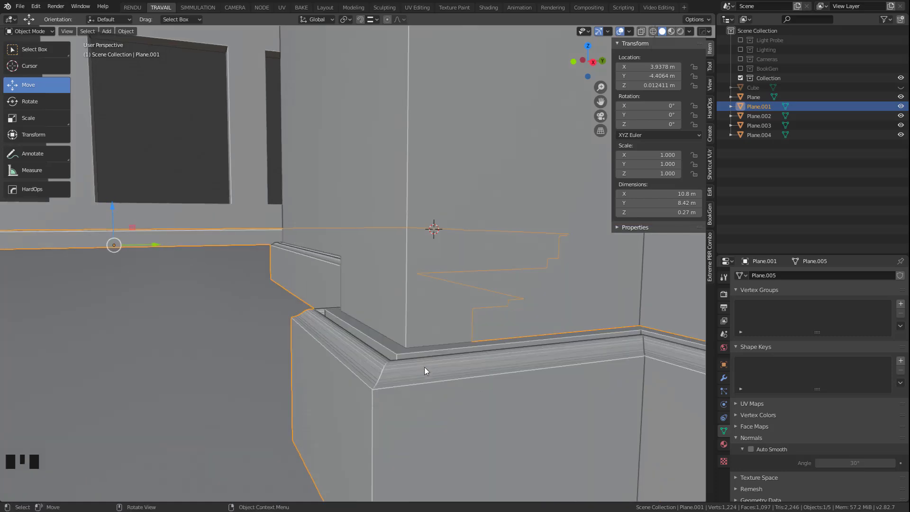
pyautogui.rightClick(426, 374)
pyautogui.moveTo(385, 347)
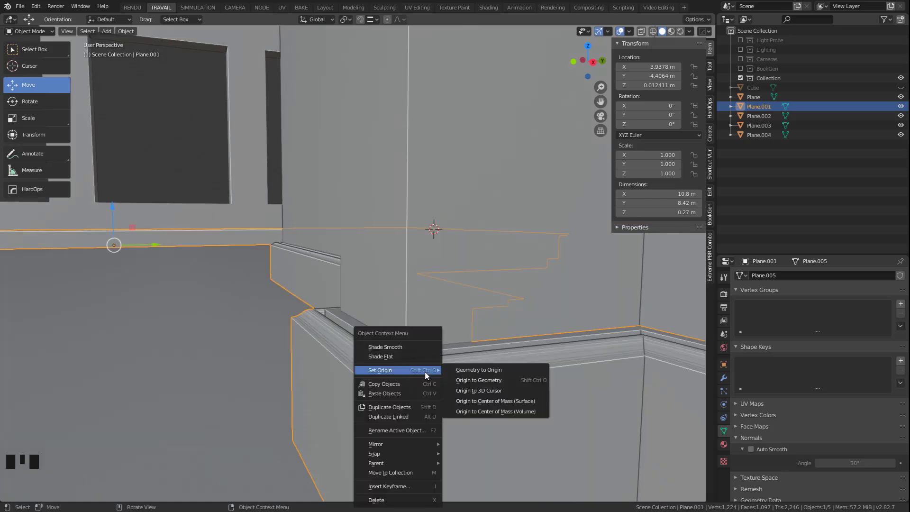
pyautogui.rightClick(407, 347)
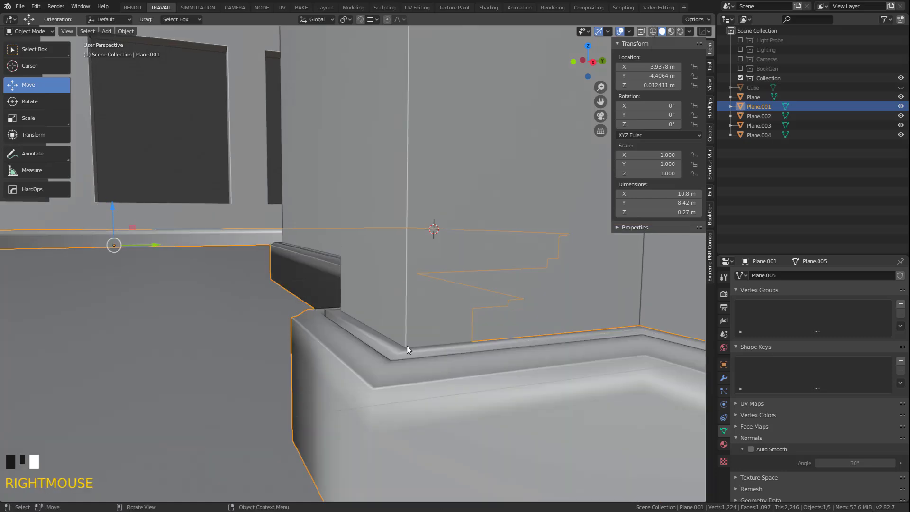
pyautogui.click(750, 449)
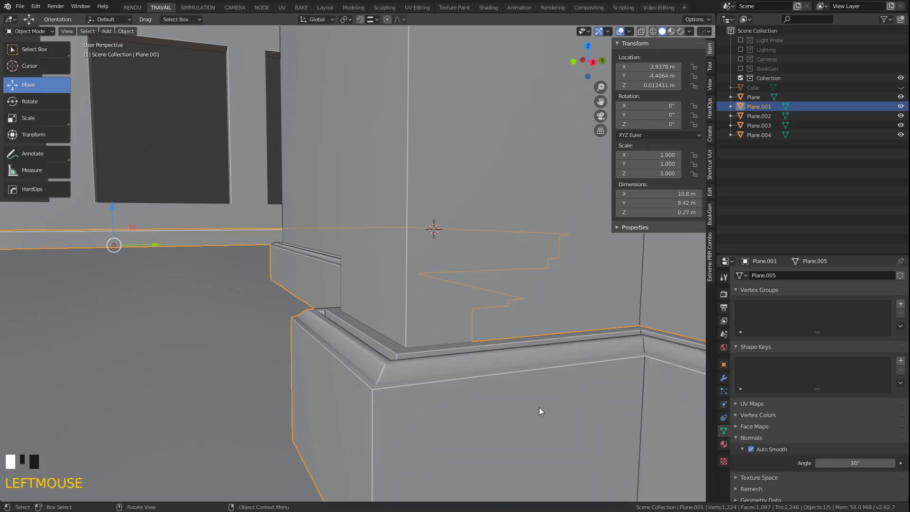
pyautogui.scroll(-1, 473, 392)
pyautogui.scroll(-1, 472, 392)
pyautogui.scroll(-1, 473, 392)
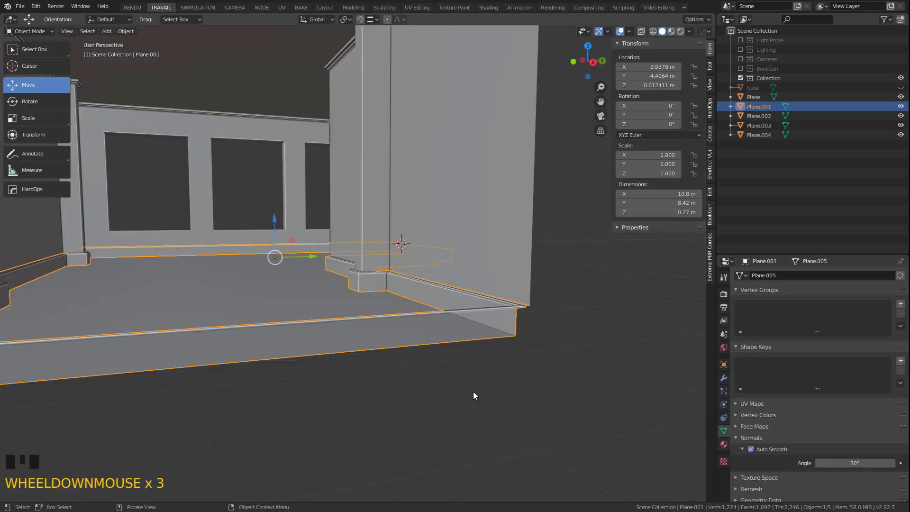
pyautogui.scroll(-1, 473, 391)
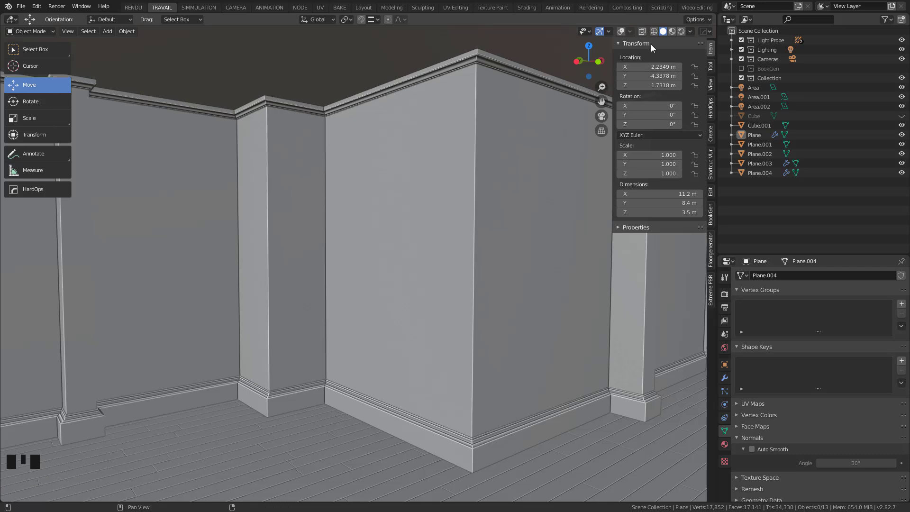
# - Preview the finished room in Rendered viewport shading
pyautogui.click(681, 32)
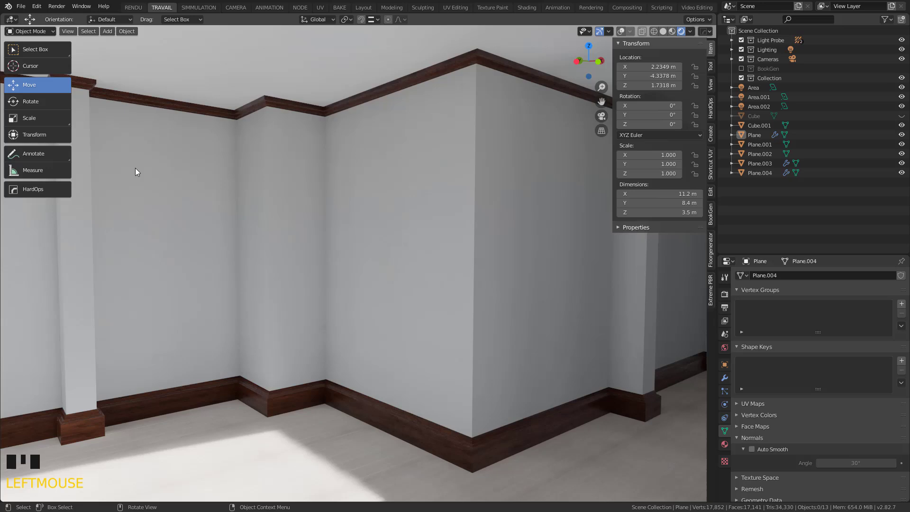
# - Switch to the RENDU workspace and show the room in Rendered shading
pyautogui.click(133, 7)
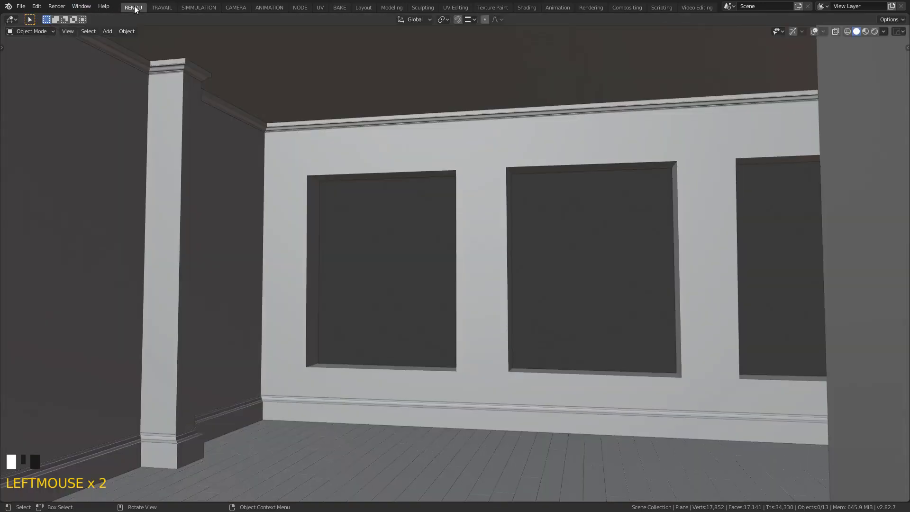
pyautogui.click(874, 32)
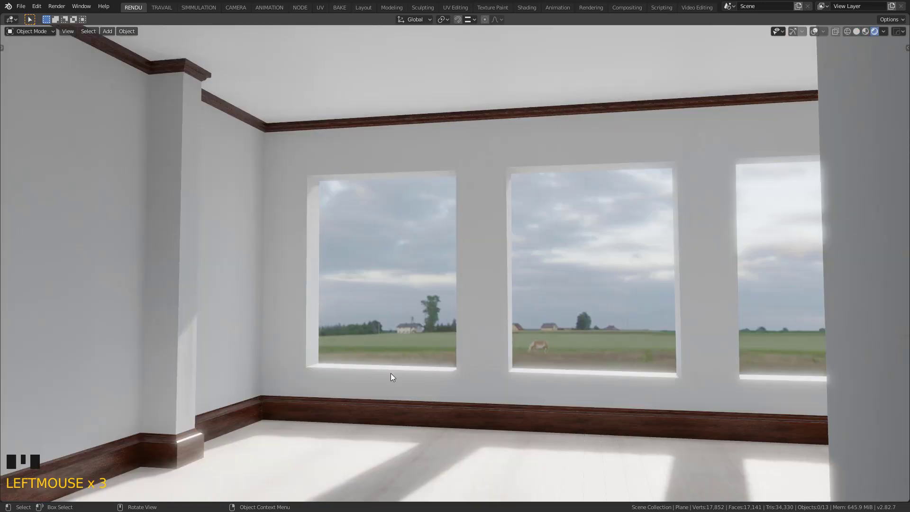
# - Orbit, pan and zoom through the rendered room to inspect windows, ceiling moulding and far walls
pyautogui.moveTo(497, 410)
pyautogui.mouseDown(button='middle')
pyautogui.moveTo(585, 418)
pyautogui.moveTo(555, 412)
pyautogui.mouseUp(button='middle')
pyautogui.moveTo(490, 392)
pyautogui.keyDown('ctrl'); pyautogui.mouseDown(button='middle')
pyautogui.moveTo(490, 370)
pyautogui.moveTo(473, 385)
pyautogui.moveTo(472, 182)
pyautogui.mouseUp(button='middle'); pyautogui.keyUp('ctrl')
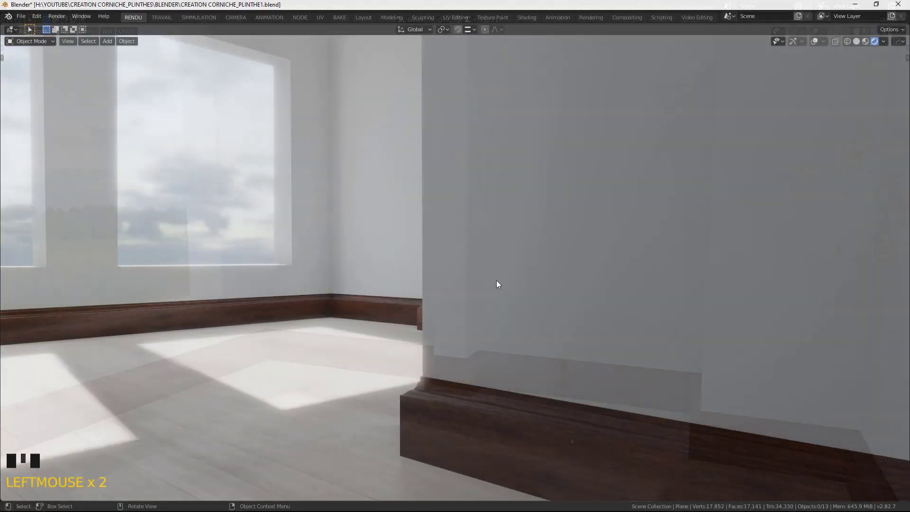
pyautogui.moveTo(497, 280)
pyautogui.mouseDown(button='middle')
pyautogui.moveTo(521, 286)
pyautogui.moveTo(467, 174)
pyautogui.moveTo(476, 151)
pyautogui.moveTo(474, 268)
pyautogui.mouseUp(button='middle')
pyautogui.moveTo(792, 408)
pyautogui.keyDown('shift'); pyautogui.mouseDown(button='middle')
pyautogui.moveTo(739, 383)
pyautogui.moveTo(789, 377)
pyautogui.mouseUp(button='middle'); pyautogui.keyUp('shift')
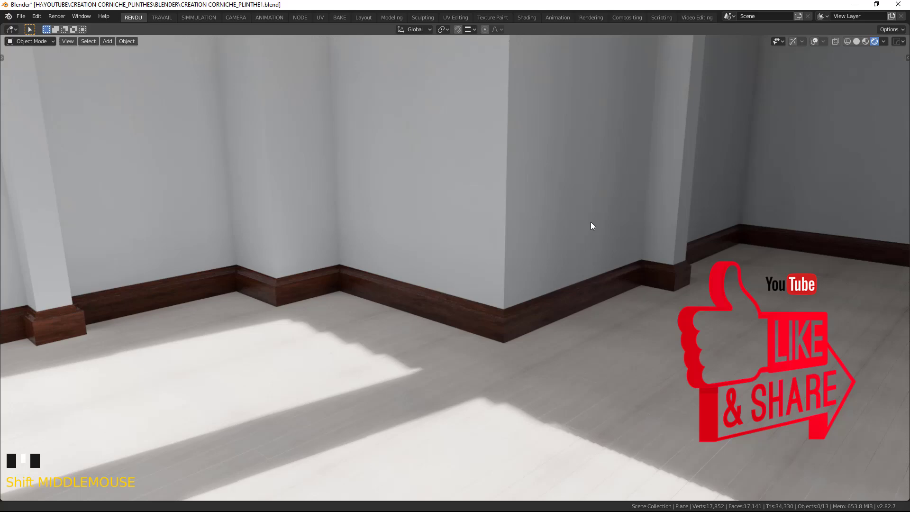
pyautogui.keyDown('shift'); pyautogui.moveTo(591, 222); pyautogui.dragTo(560, 363, button='middle'); pyautogui.keyUp('shift')
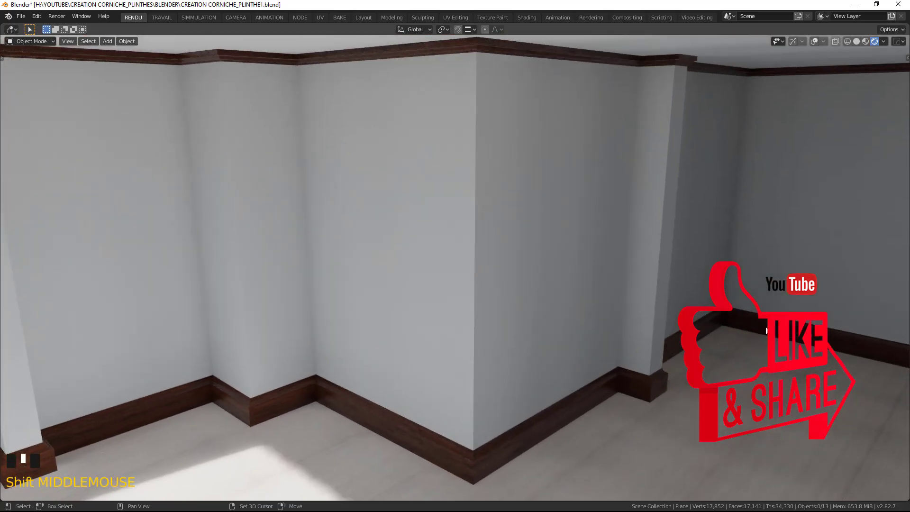
pyautogui.moveTo(753, 343)
pyautogui.mouseDown(button='middle')
pyautogui.moveTo(753, 323)
pyautogui.moveTo(784, 309)
pyautogui.moveTo(780, 325)
pyautogui.mouseUp(button='middle')
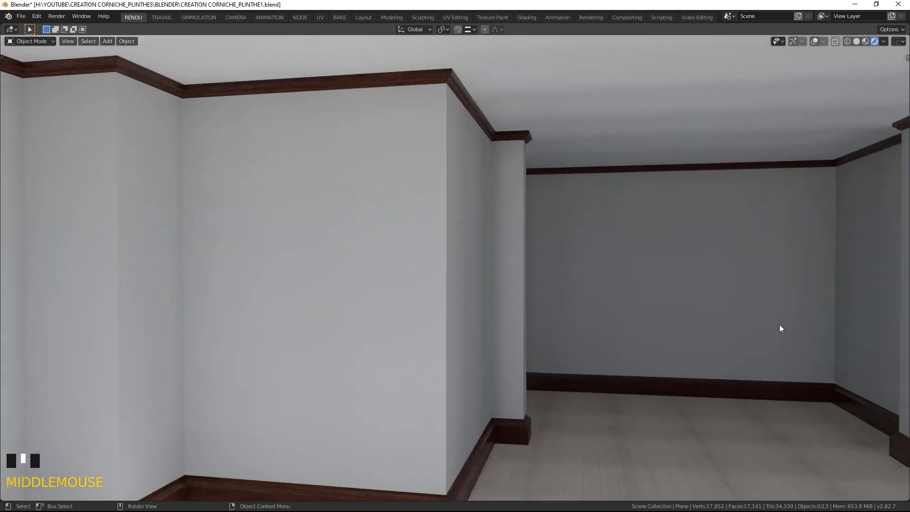